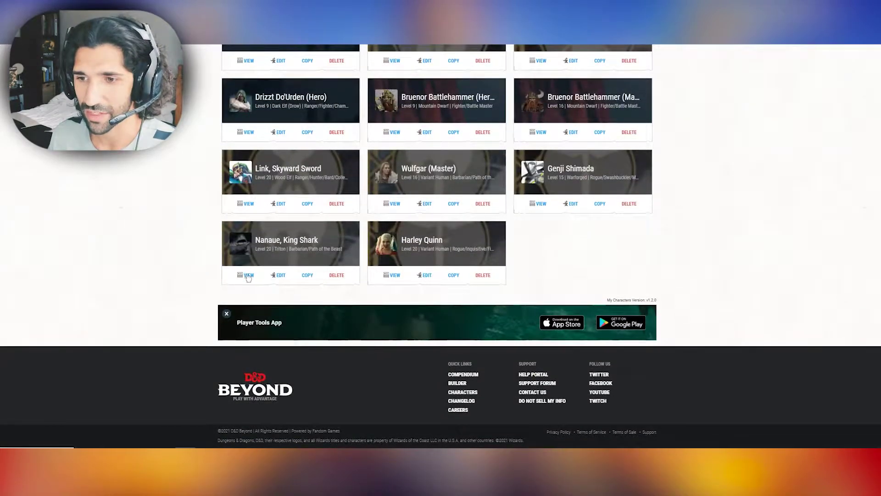
Step: Open the Nanaue, King Shark character in the Character Builder and look through its character preferences
click(245, 275)
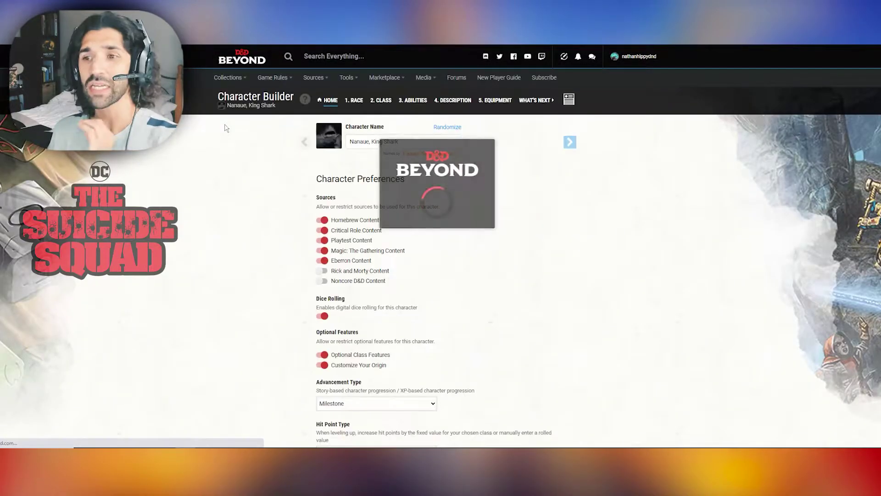
scroll(223, 178, down, 6)
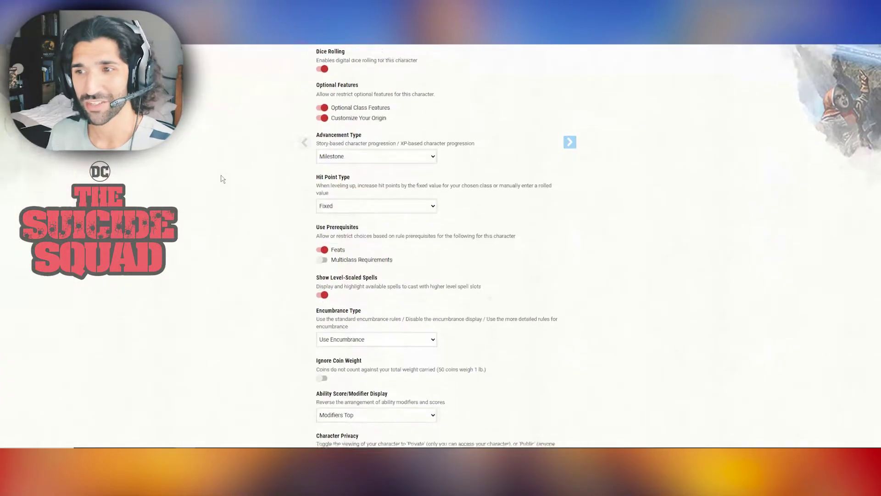
scroll(229, 178, up, 6)
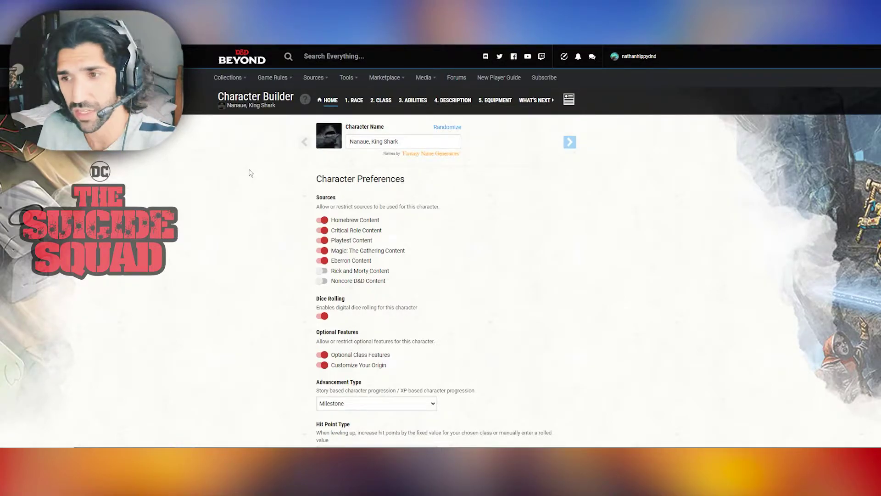
Step: Go to the character's race and review the Triton's Origin Ability Score Increase choices
click(361, 102)
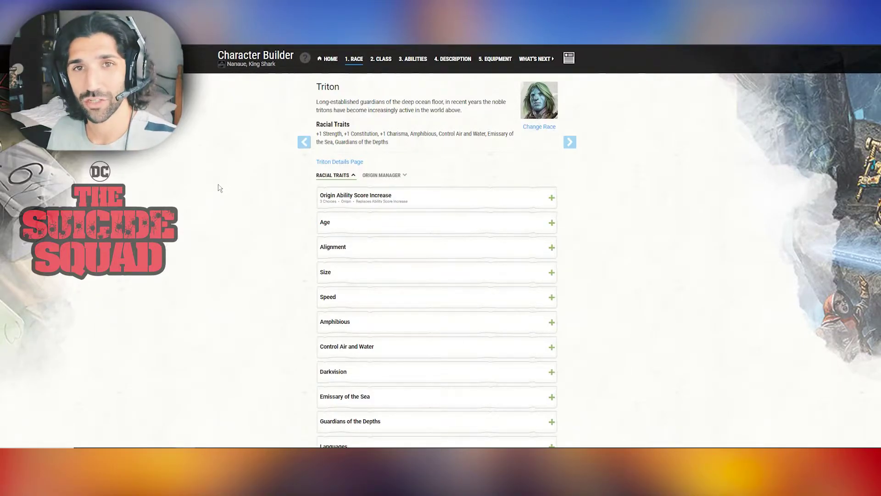
click(418, 197)
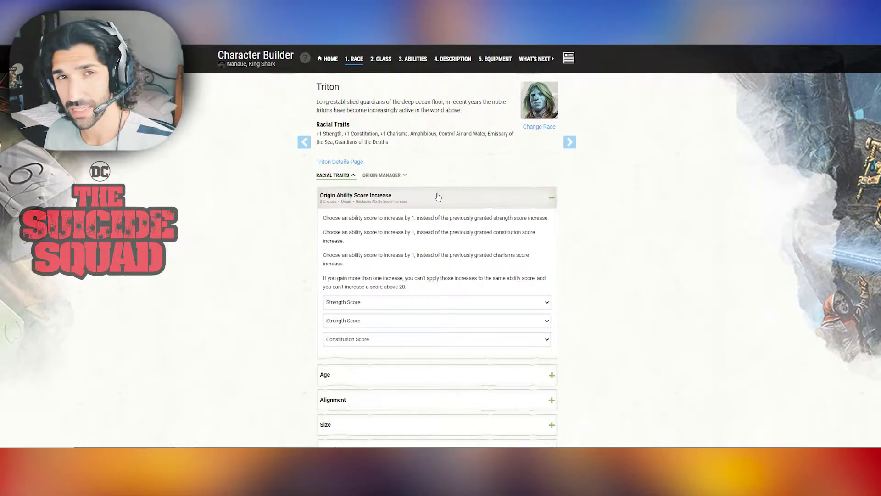
click(438, 197)
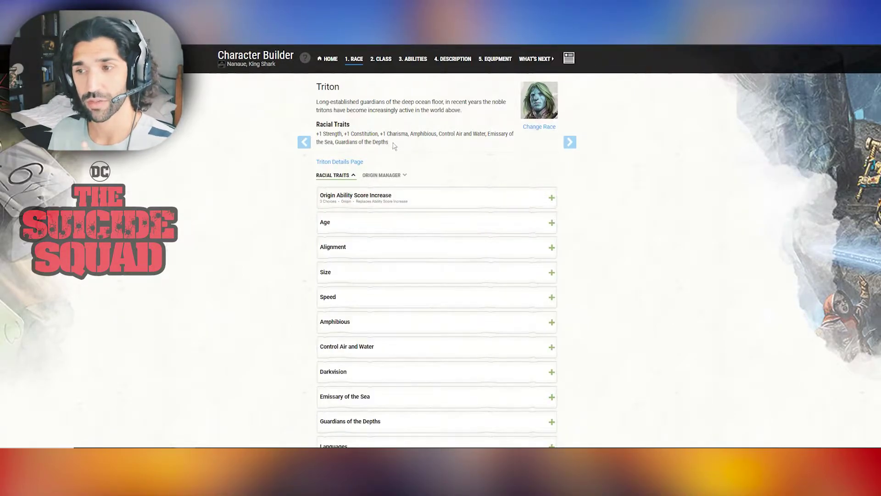
Step: Read the Triton's Speed, Amphibious and Control Air and Water racial traits, collapsing each one after reading
scroll(253, 209, down, 2)
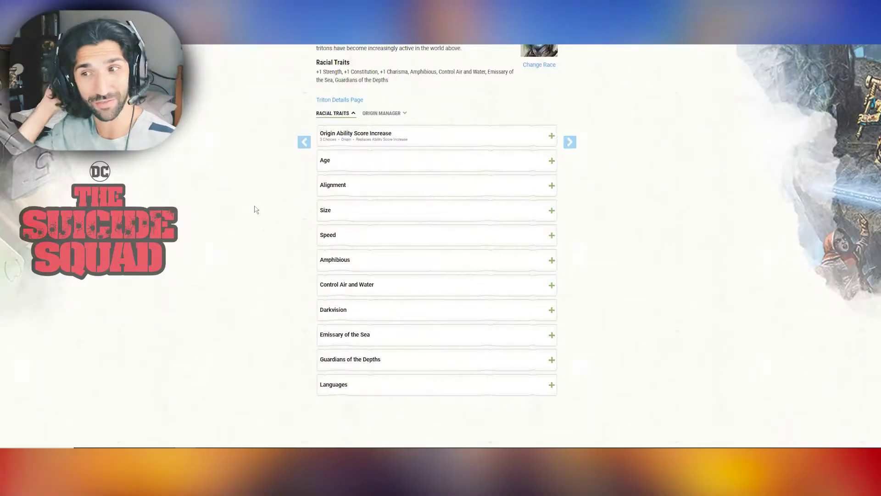
click(367, 235)
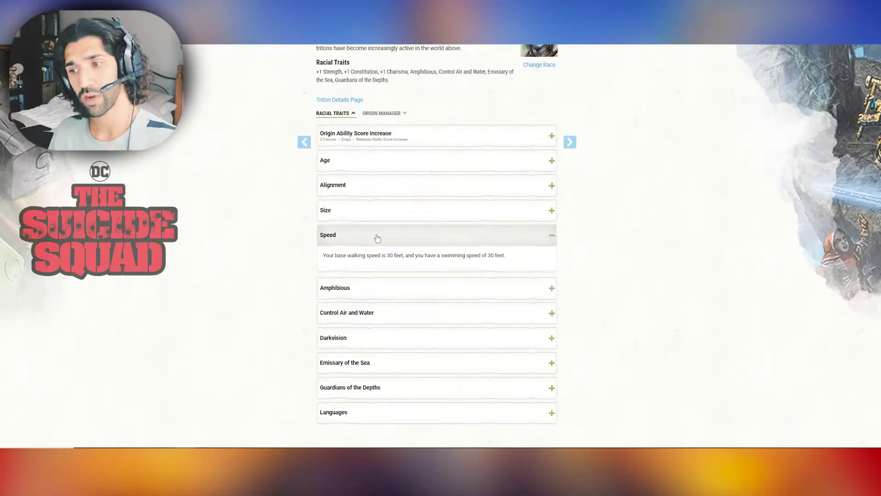
click(377, 238)
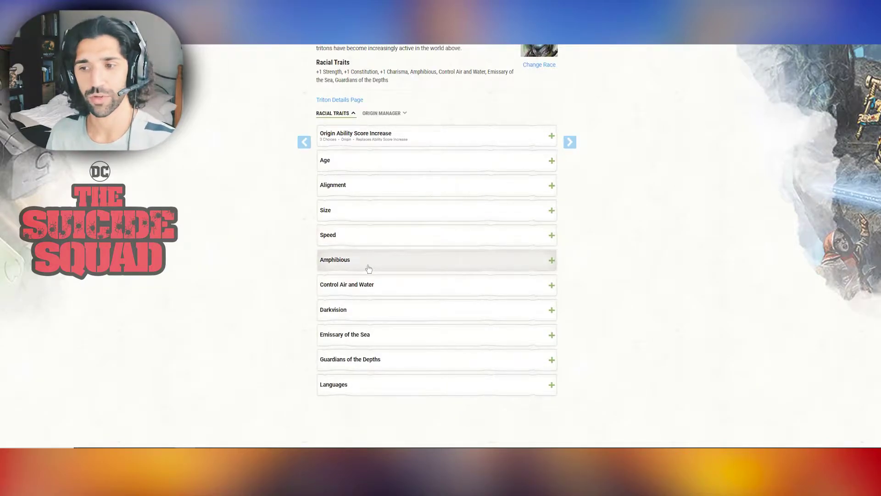
click(368, 267)
click(369, 266)
click(396, 289)
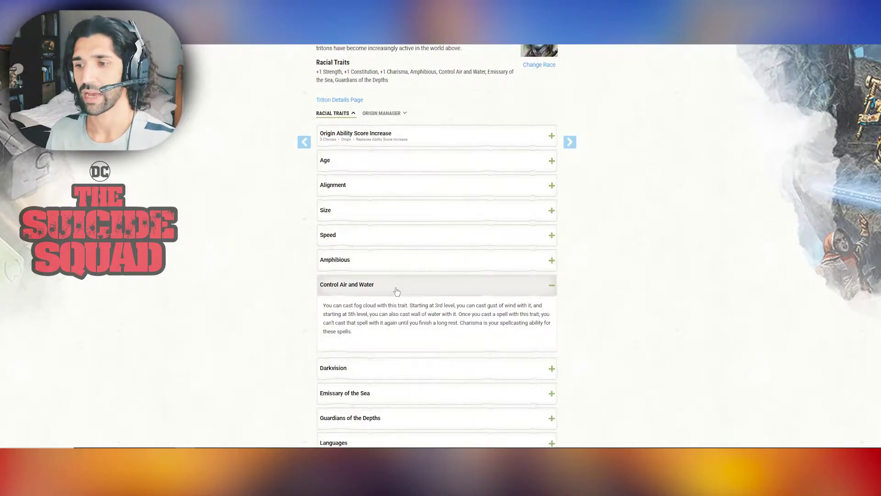
click(397, 292)
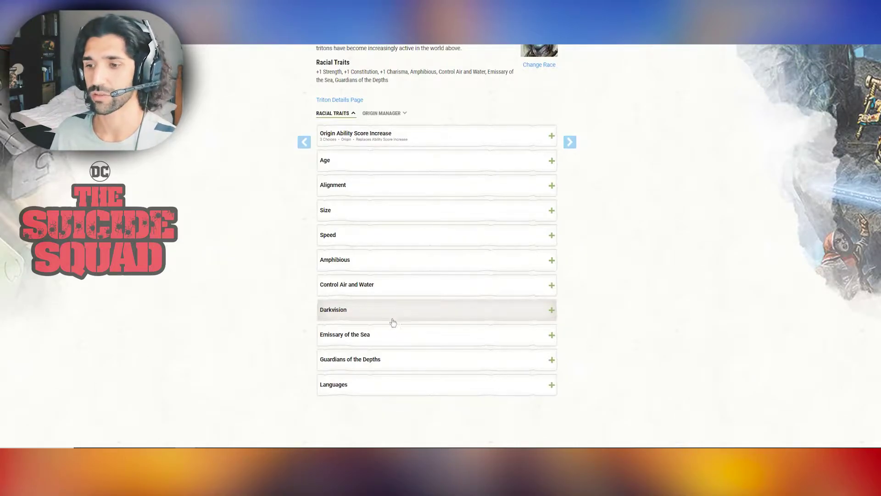
Step: Read the Emissary of the Sea, Guardians of the Depths and Languages racial traits, collapsing each one after reading
click(390, 339)
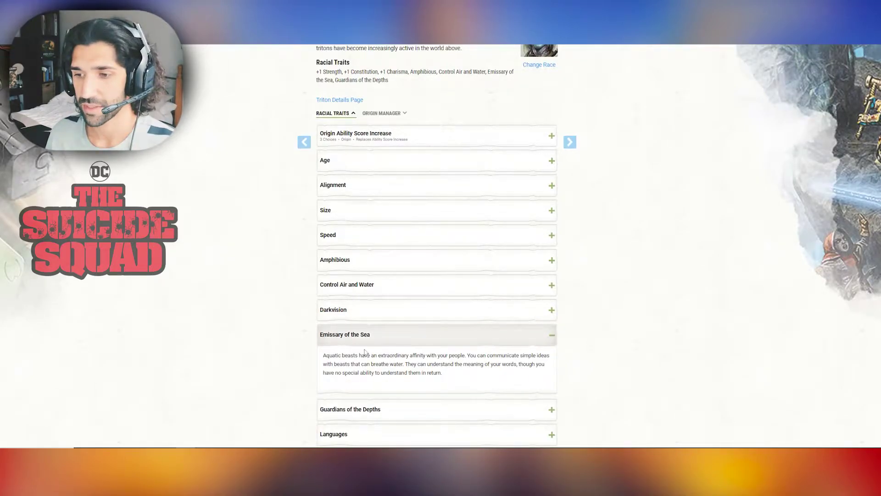
scroll(388, 288, down, 2)
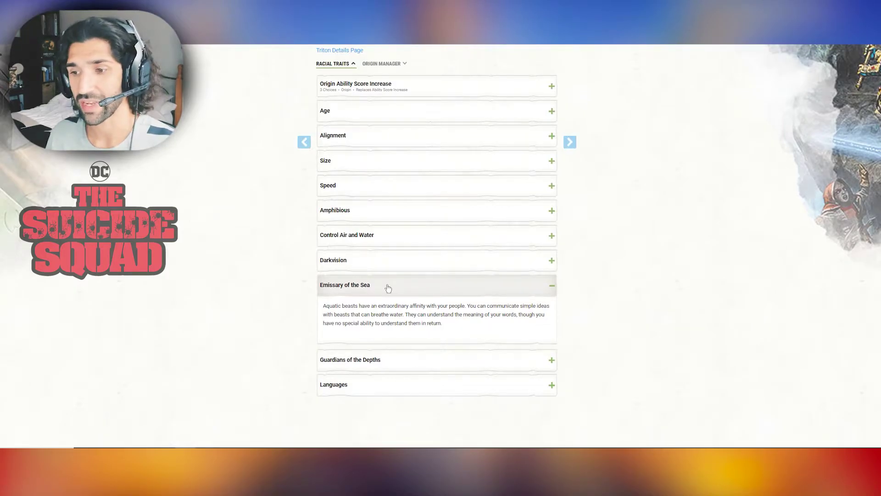
click(388, 288)
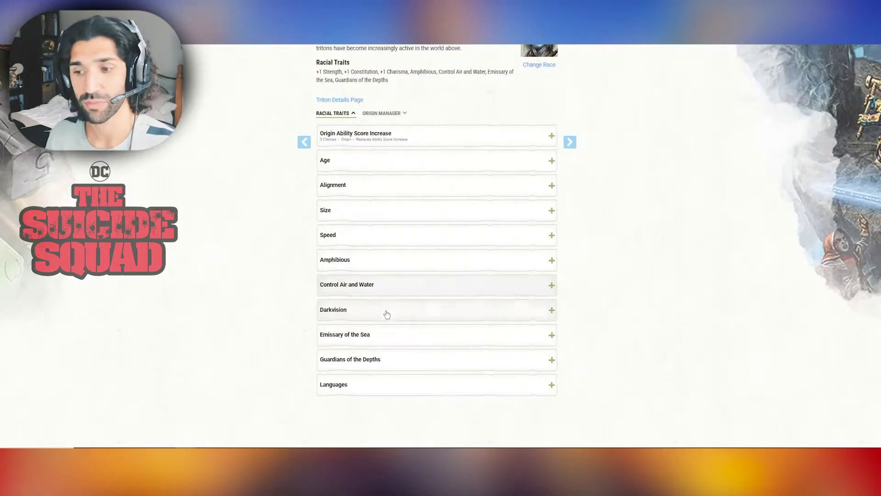
click(415, 360)
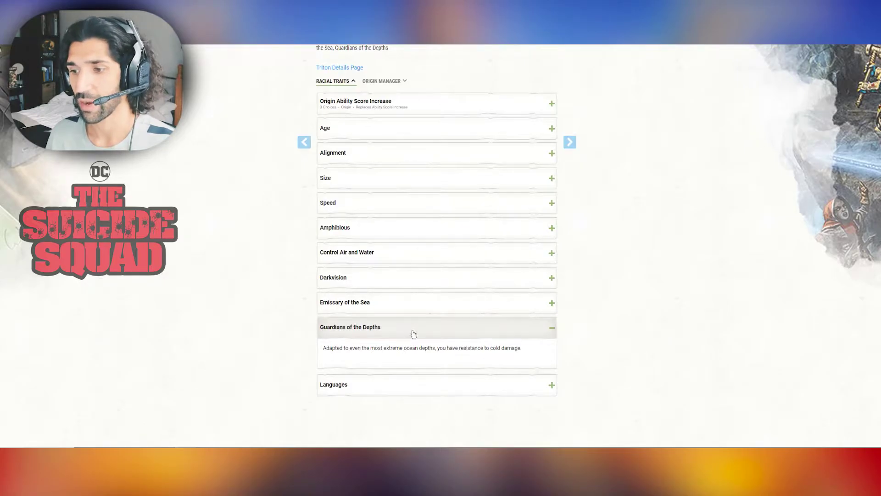
click(413, 335)
click(402, 386)
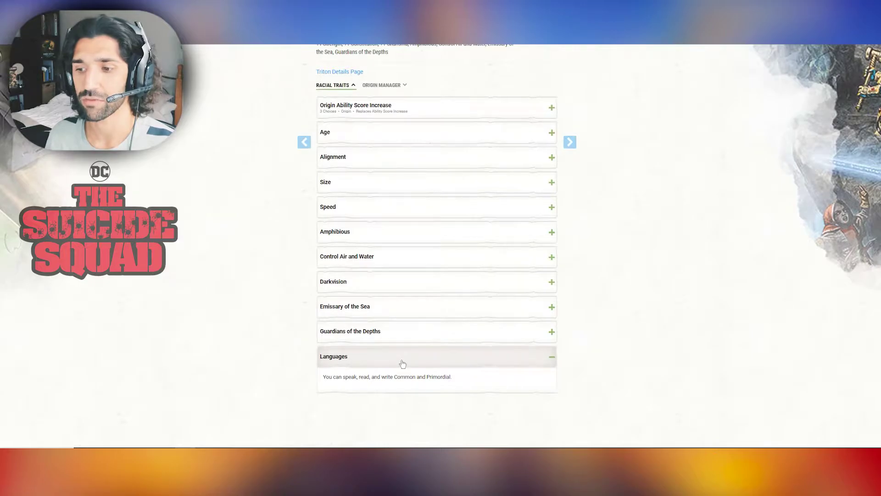
click(402, 364)
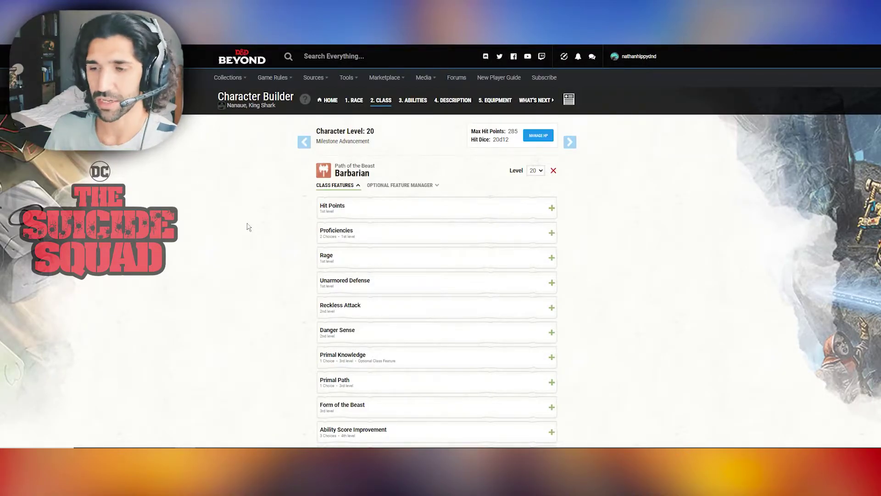
Step: Review the Barbarian's Proficiencies choices and Rage feature among the class features, collapsing each entry after reading
click(384, 233)
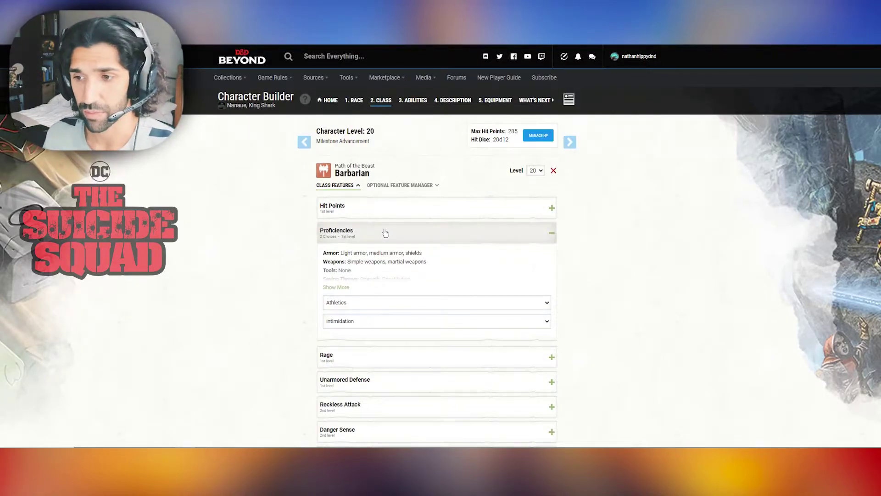
scroll(385, 231, down, 1)
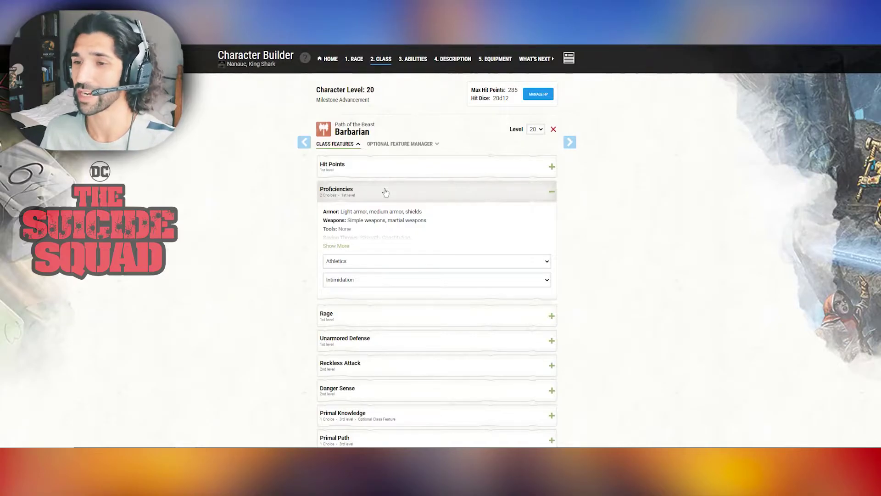
click(385, 192)
click(375, 221)
click(374, 220)
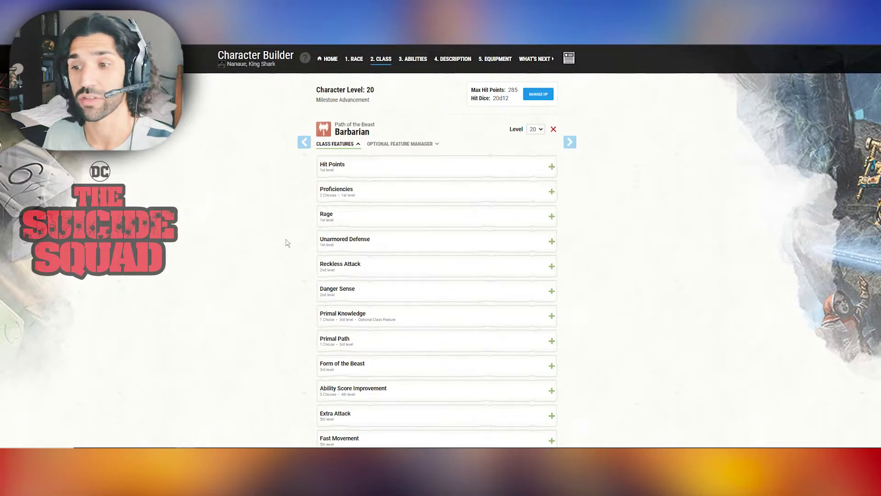
Step: Read the Barbarian's Unarmored Defense, Reckless Attack and Danger Sense features, collapsing each one after reading
click(403, 249)
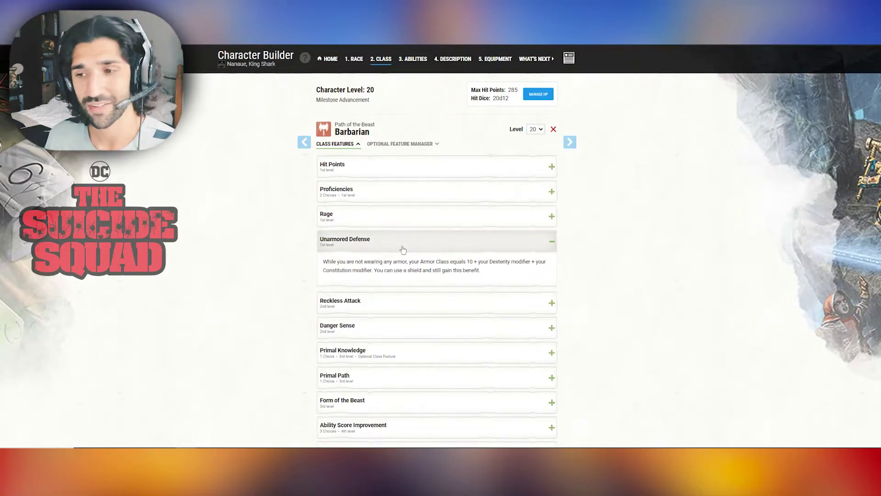
click(402, 249)
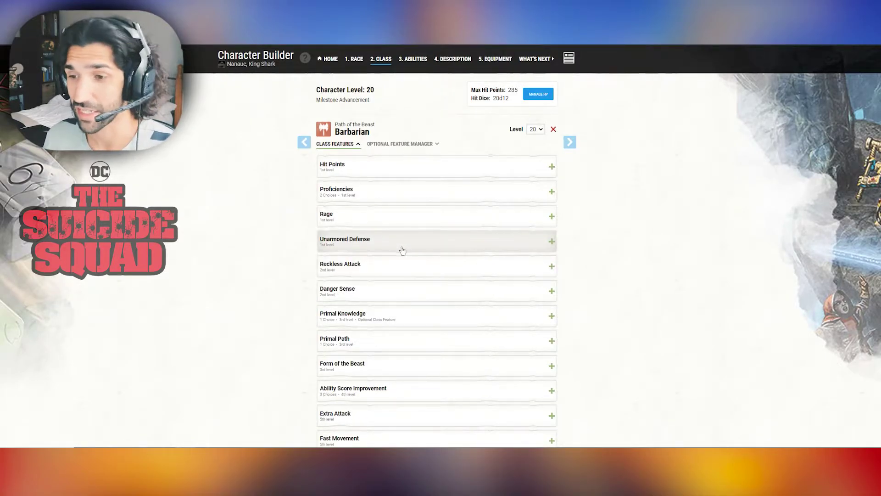
click(393, 267)
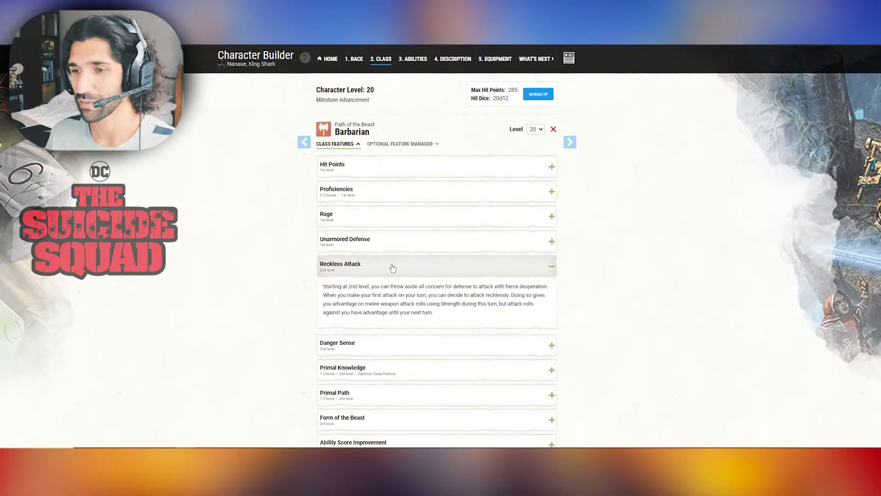
scroll(392, 268, down, 3)
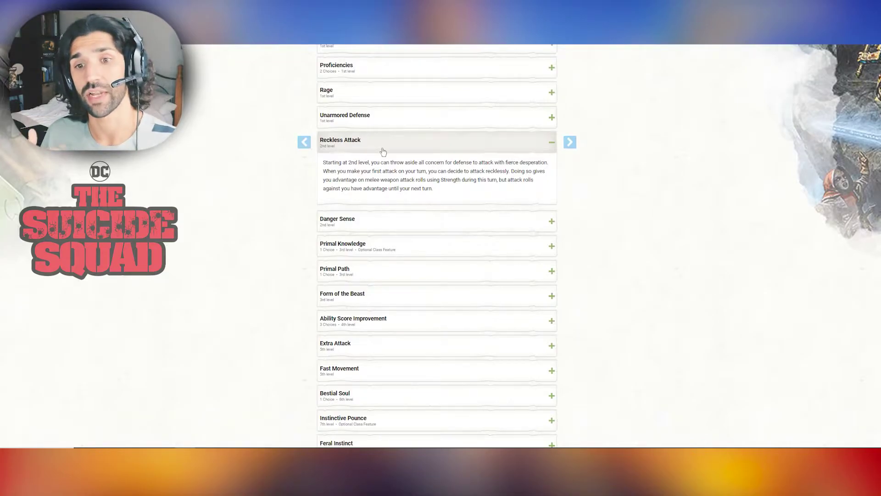
click(383, 151)
click(381, 165)
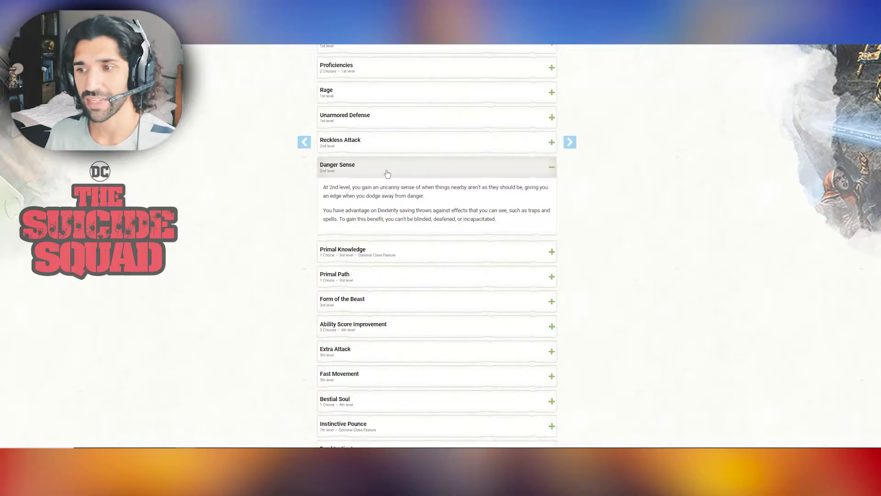
click(388, 173)
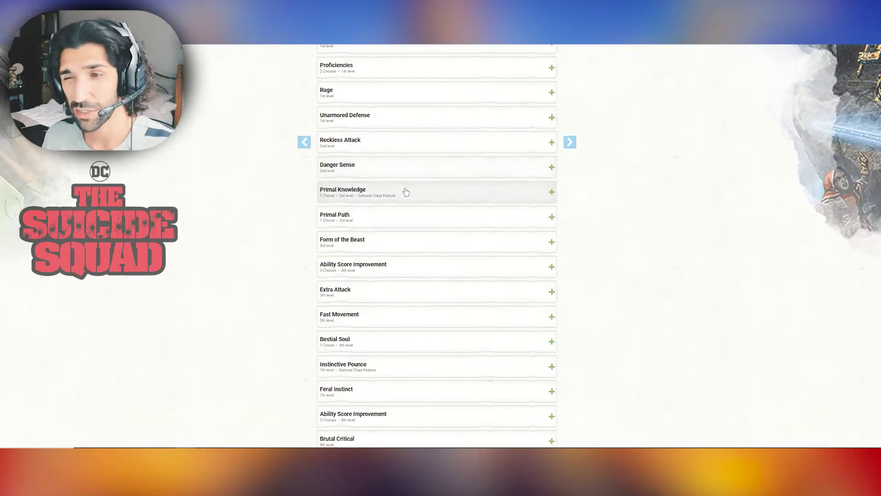
Step: Review the choices made for the 3rd-level Primal Knowledge and Primal Path features, collapsing each one after reading
click(438, 198)
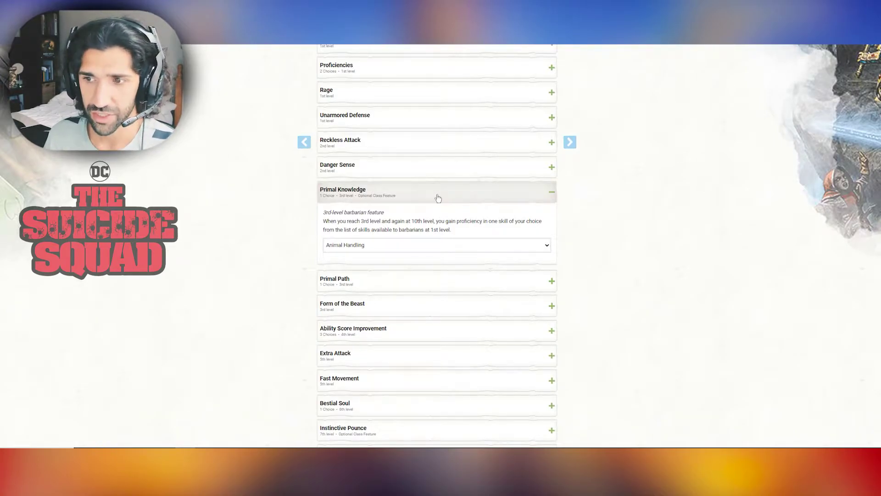
click(438, 199)
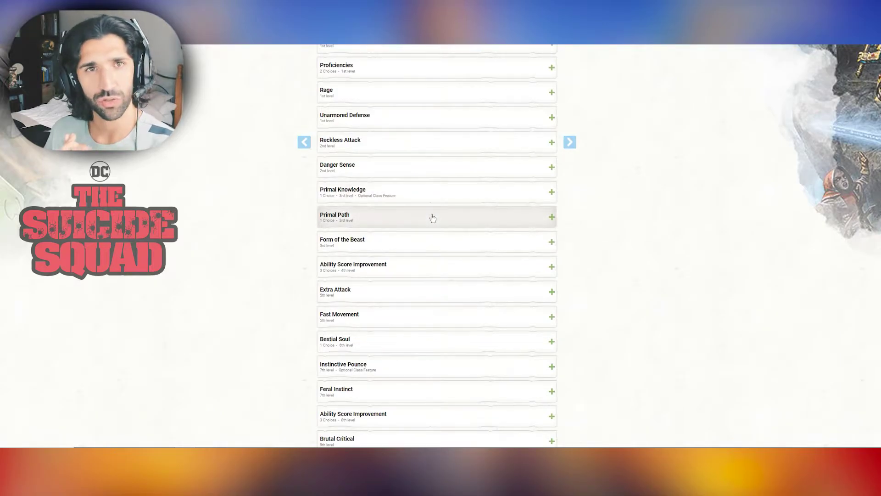
click(432, 218)
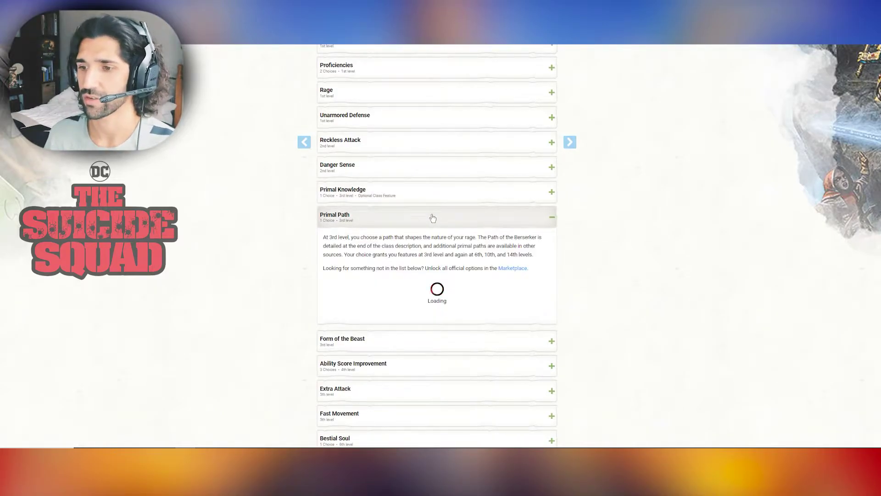
scroll(393, 193, down, 1)
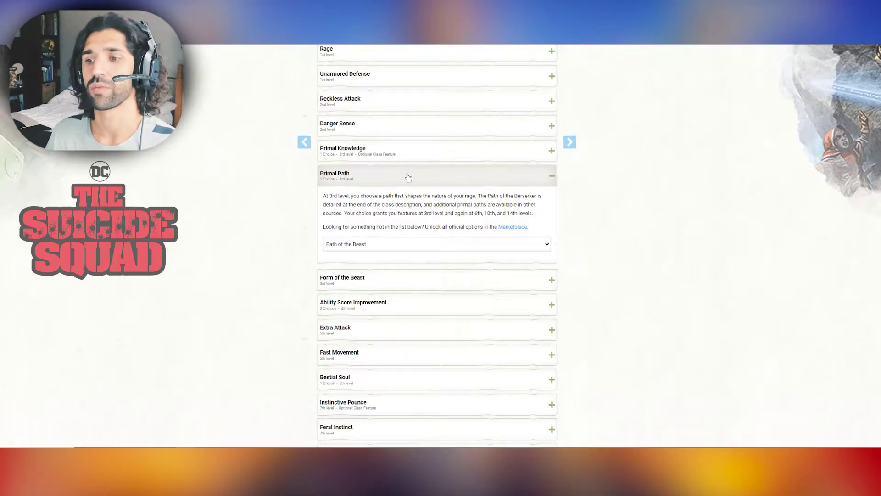
click(408, 175)
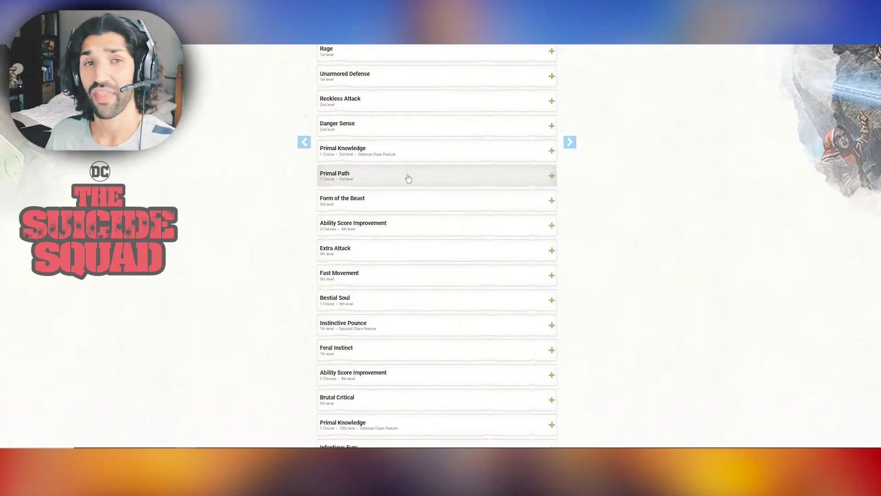
Step: Read the full Form of the Beast description, check the 4th-level Ability Score Improvement choices, and reopen Form of the Beast
click(415, 206)
click(338, 255)
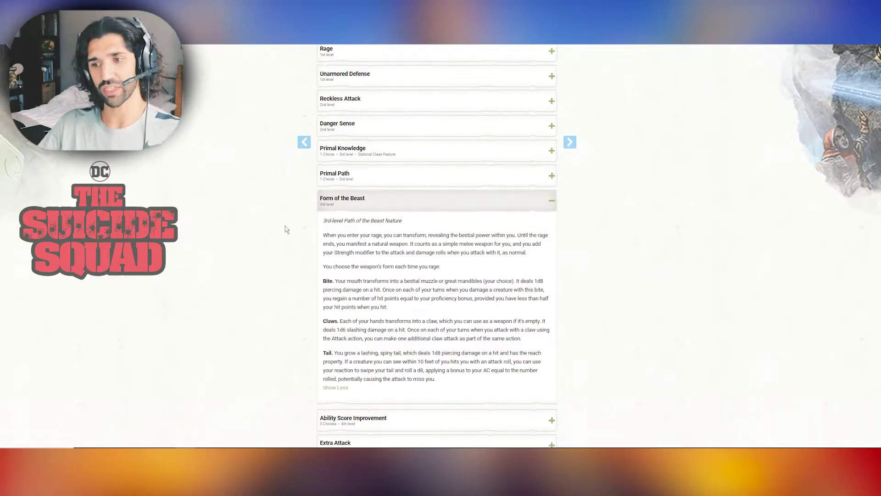
click(357, 209)
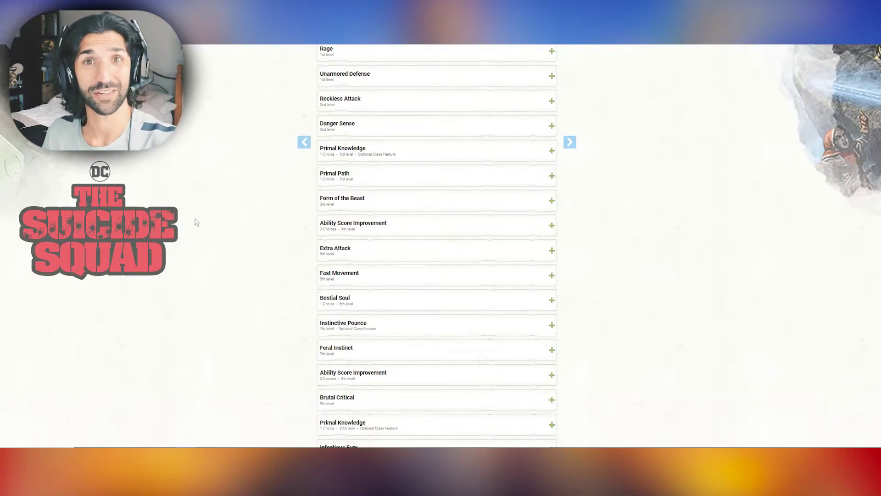
click(418, 223)
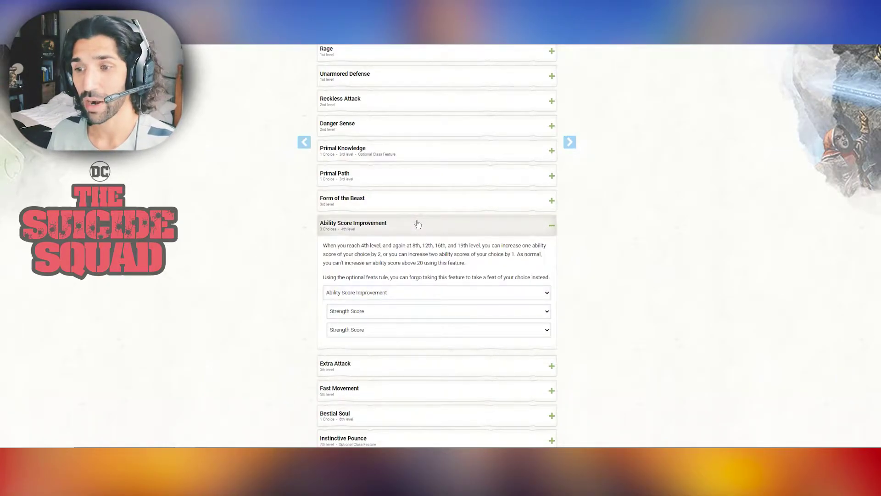
click(417, 223)
click(418, 199)
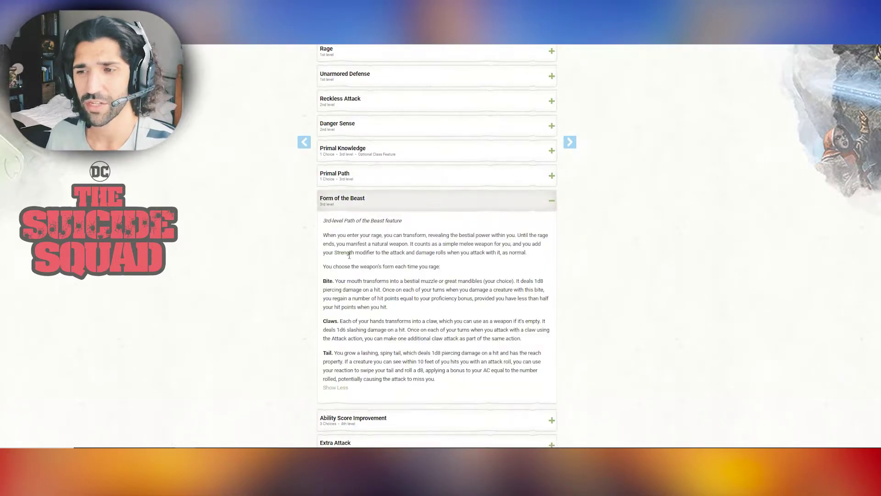
Step: Finish reading the Form of the Beast description, collapse it, and check the 5th-level Fast Movement feature
click(348, 256)
scroll(367, 266, down, 3)
scroll(398, 281, up, 1)
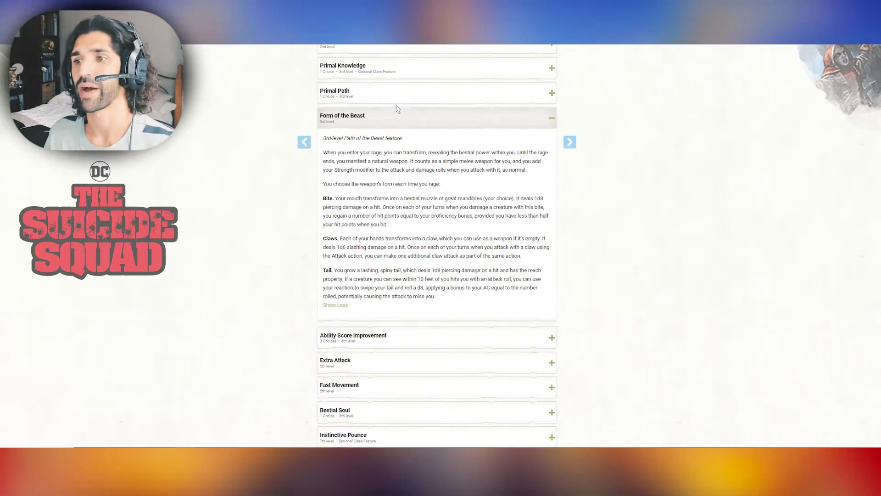
click(408, 115)
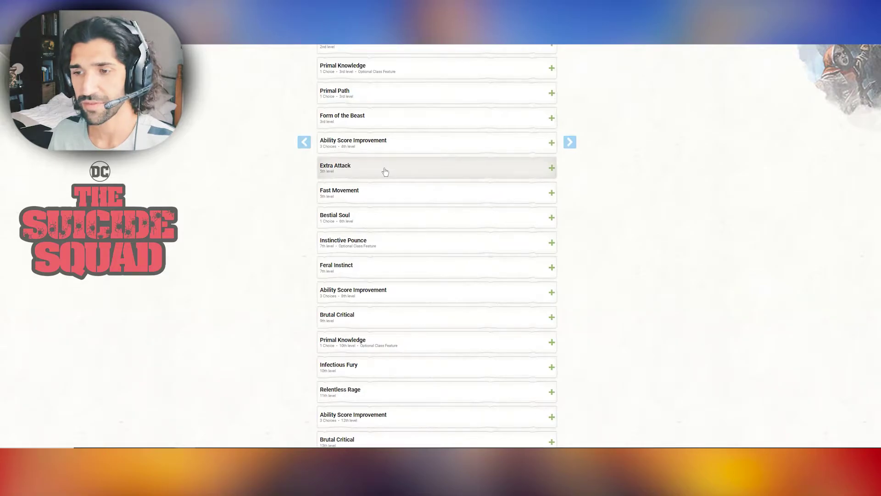
click(389, 191)
click(392, 193)
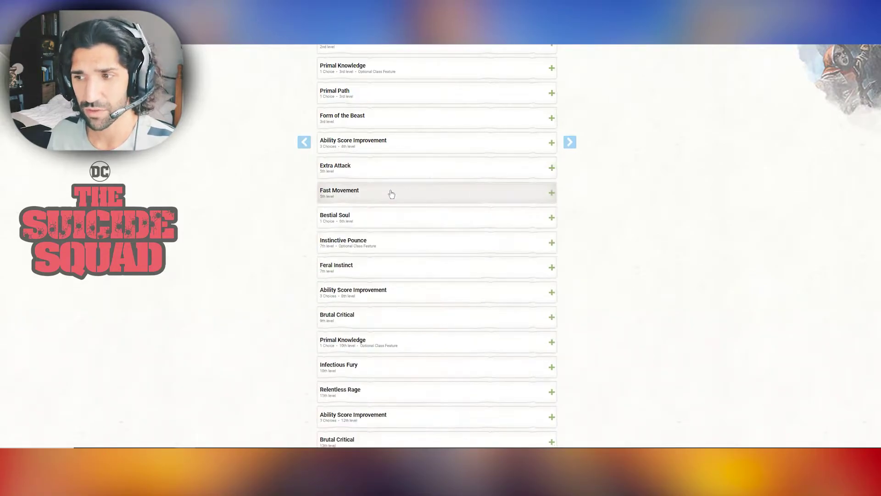
Step: Review the 6th-level Bestial Soul feature and its list of adaptation options, keeping Jumping selected, and collapse the entry
click(396, 221)
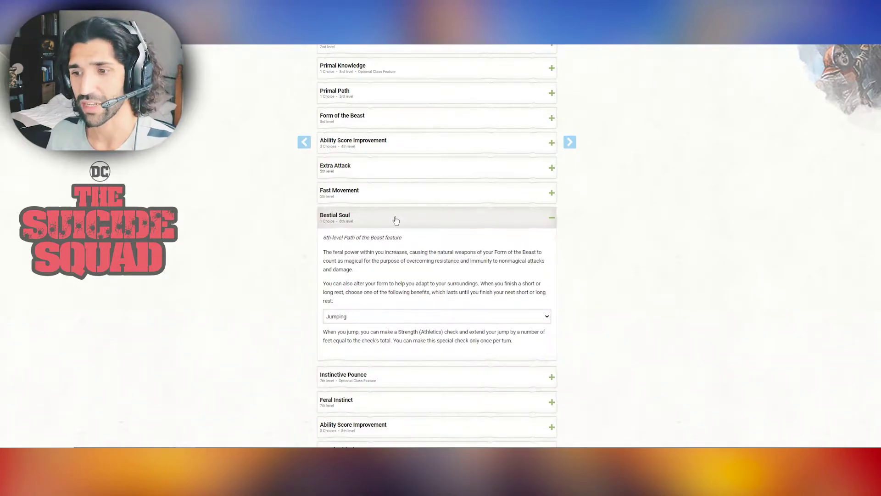
click(392, 320)
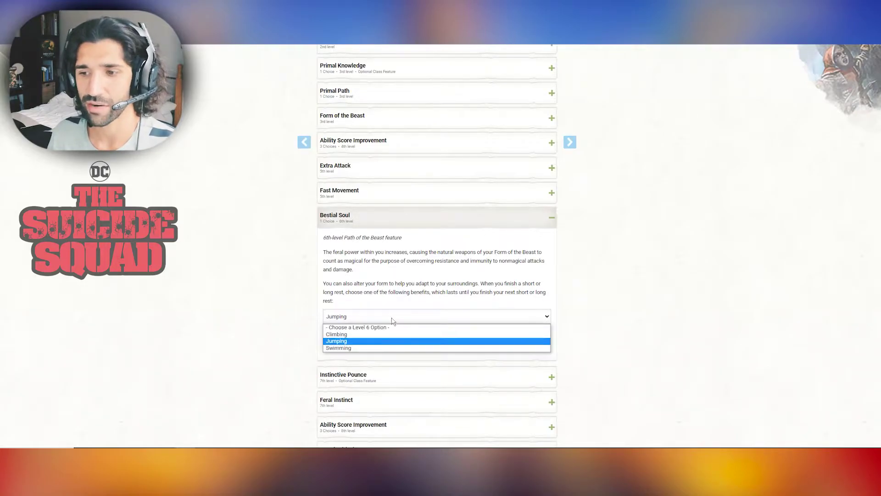
click(393, 320)
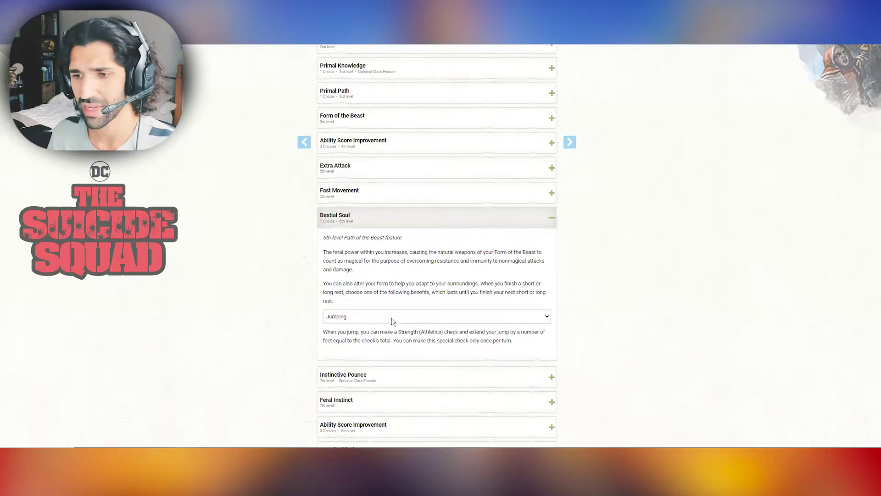
click(409, 220)
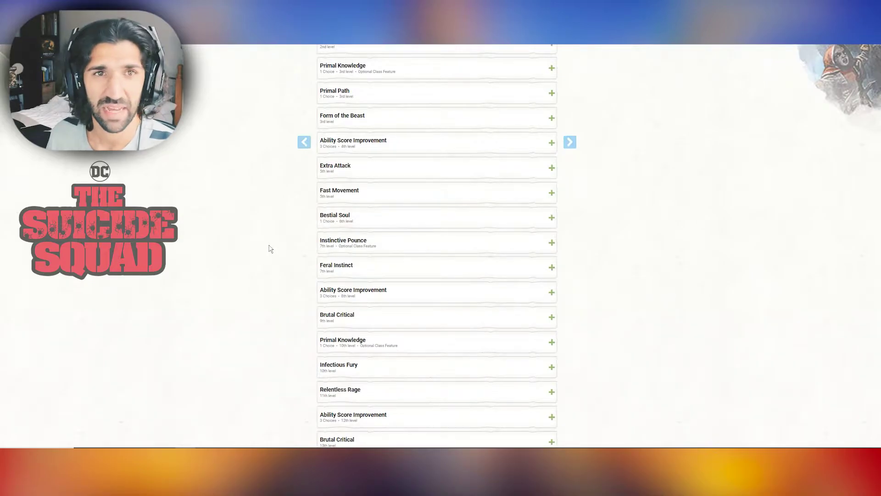
Step: Read the 7th-level Instinctive Pounce and Feral Instinct features, collapsing each one after reading
click(420, 251)
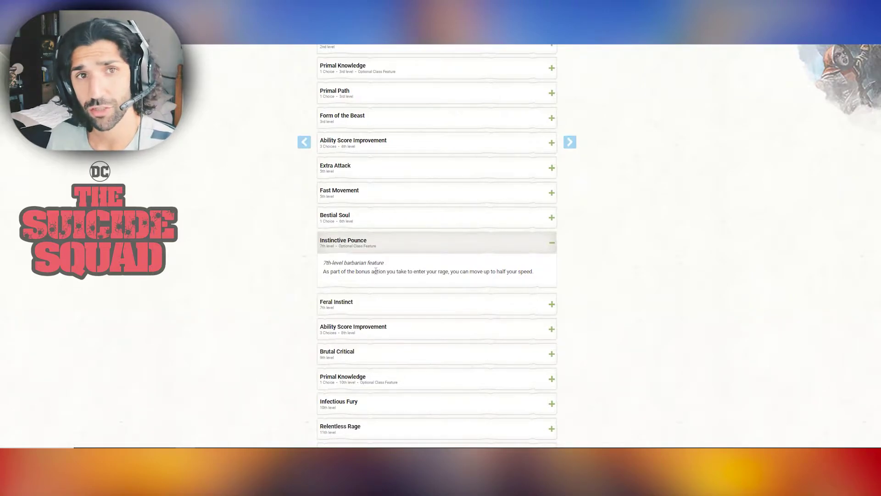
click(433, 252)
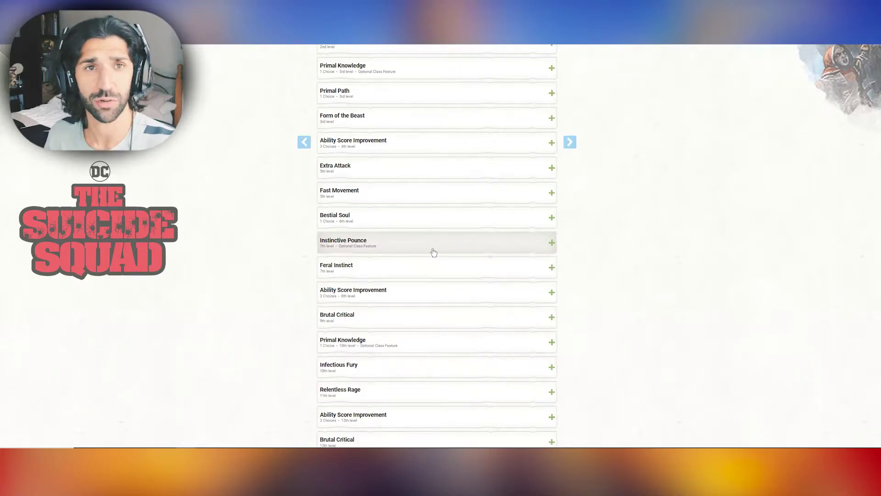
click(434, 268)
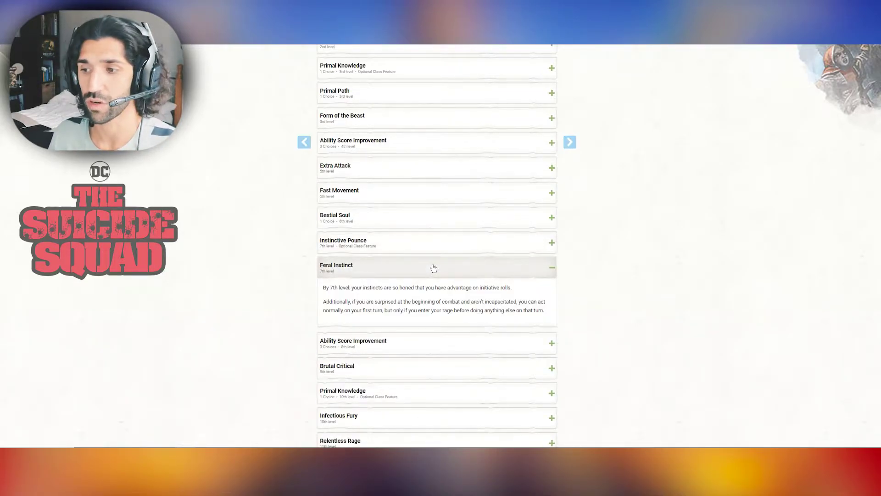
scroll(304, 243, down, 2)
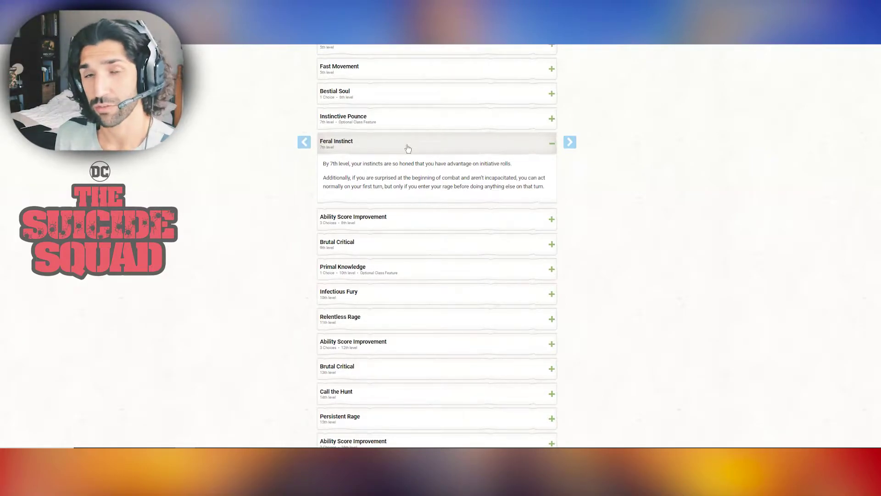
click(408, 148)
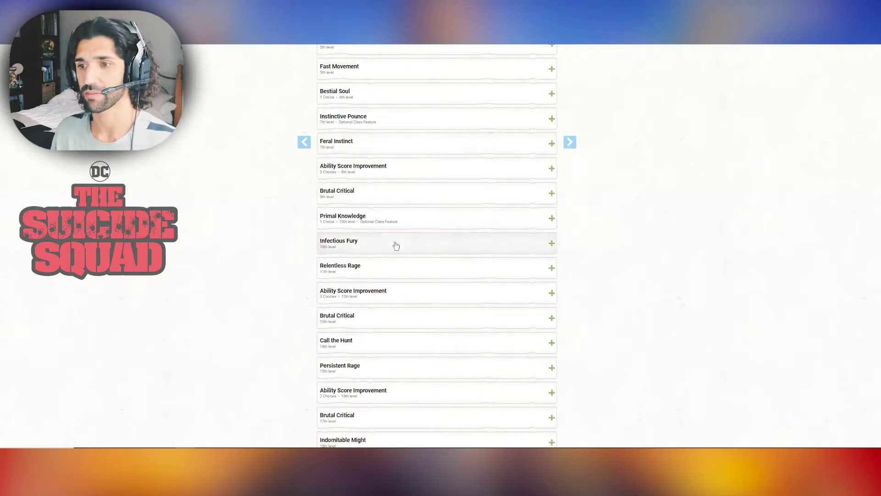
Step: Review the 8th-level Ability Score Improvement choices and the 9th-level Brutal Critical feature, collapsing each entry after reading
click(404, 177)
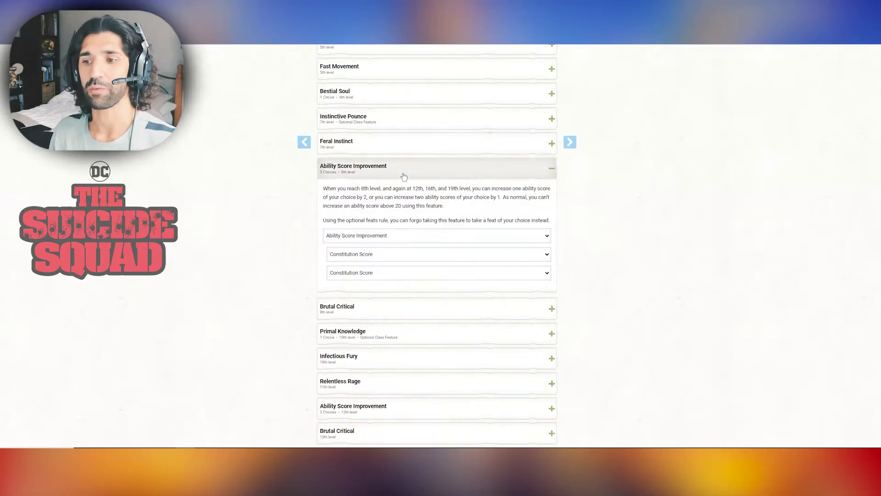
click(404, 176)
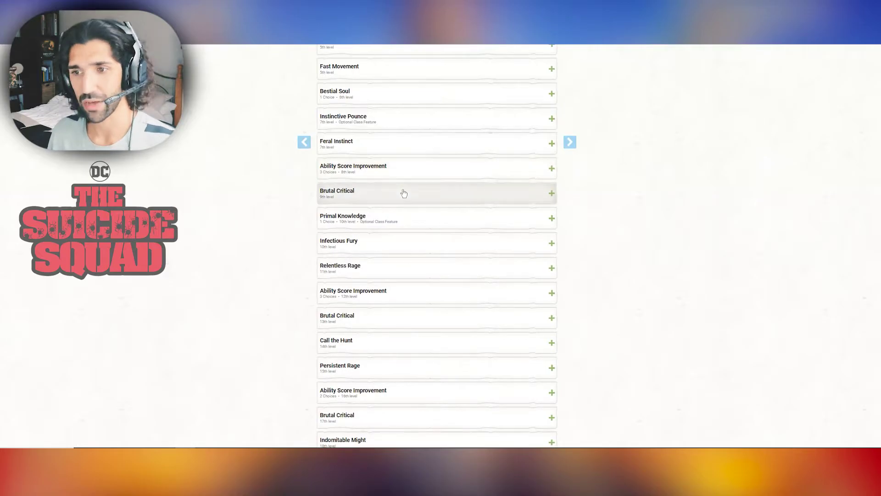
click(403, 192)
drag(393, 222, 397, 206)
click(350, 231)
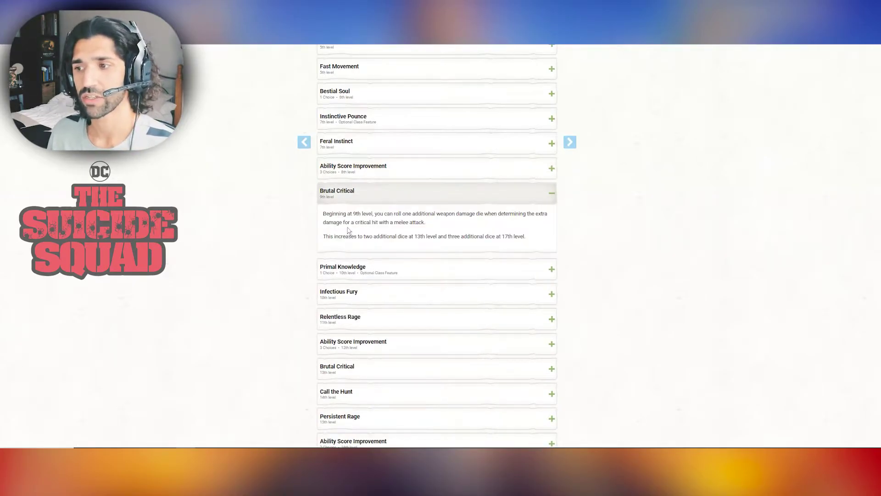
click(414, 197)
Step: Check the skill chosen for the 10th-level Primal Knowledge feature and collapse the entry
click(414, 221)
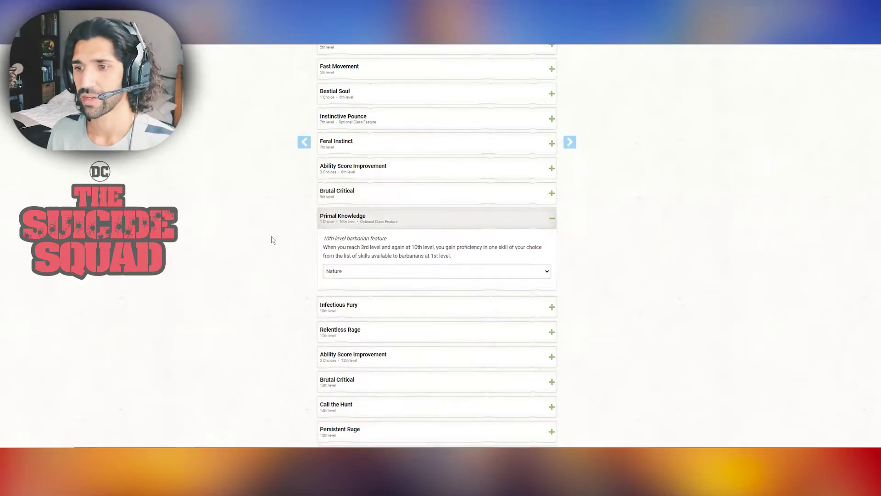
scroll(275, 230, down, 2)
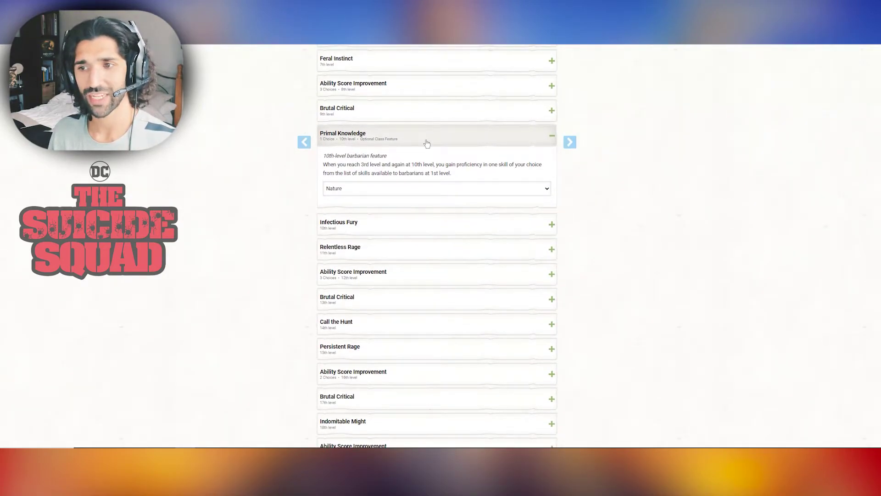
click(427, 142)
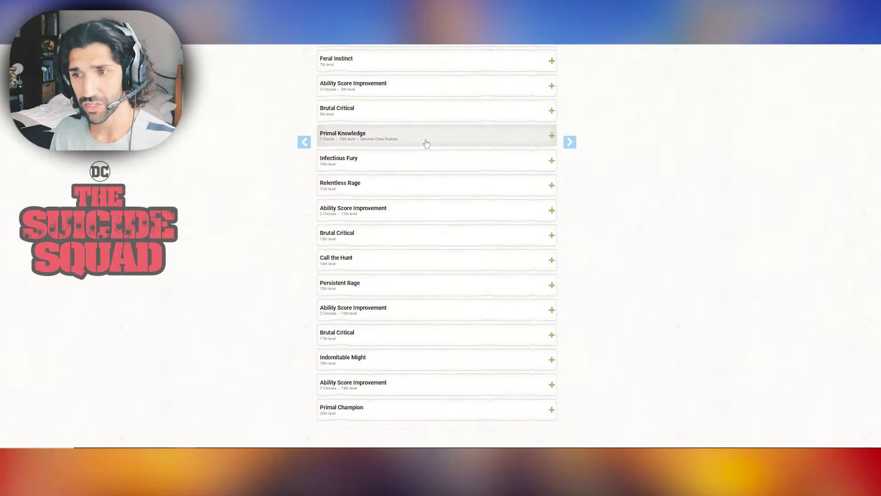
Step: Read the 10th-level Infectious Fury and 11th-level Relentless Rage descriptions, collapsing each one after reading
click(417, 167)
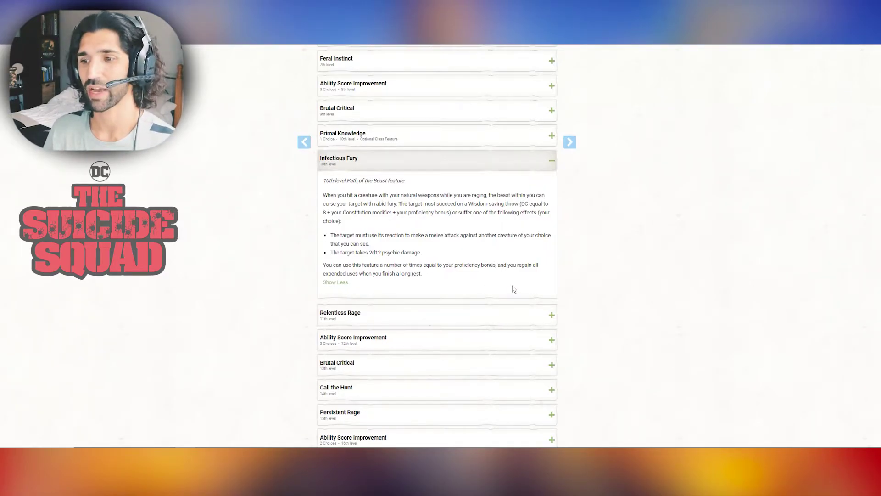
click(450, 164)
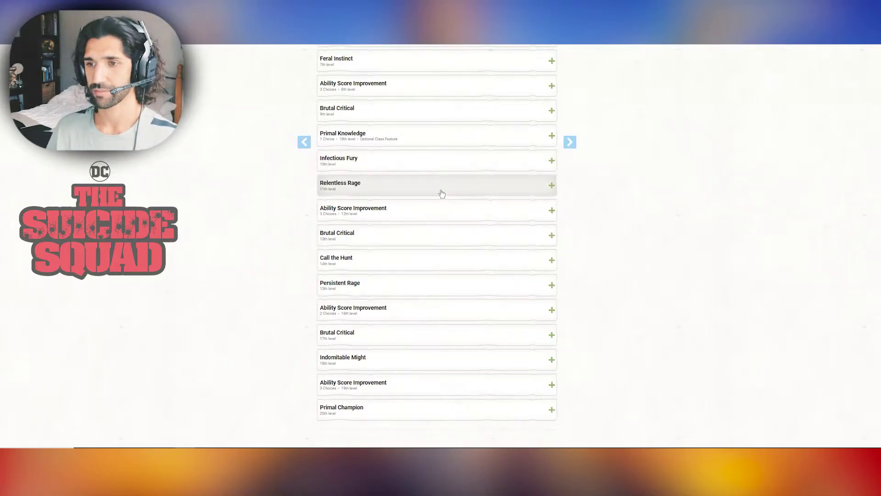
click(427, 191)
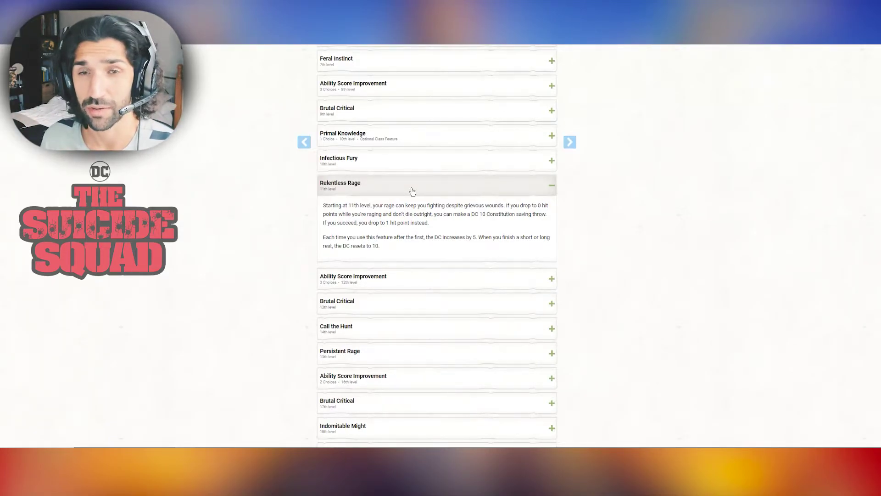
click(413, 191)
Step: Review the 12th-level Ability Score Improvement choices and the 13th-level Brutal Critical feature, collapsing both entries
click(419, 210)
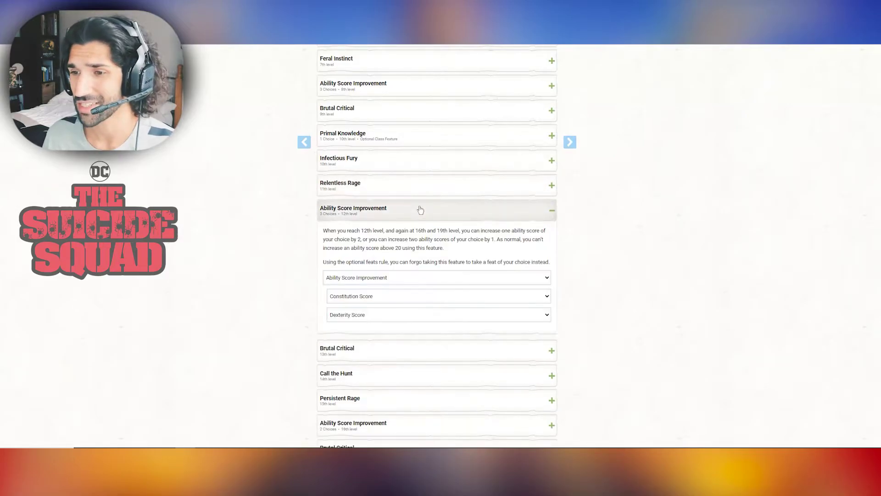
scroll(407, 134, down, 2)
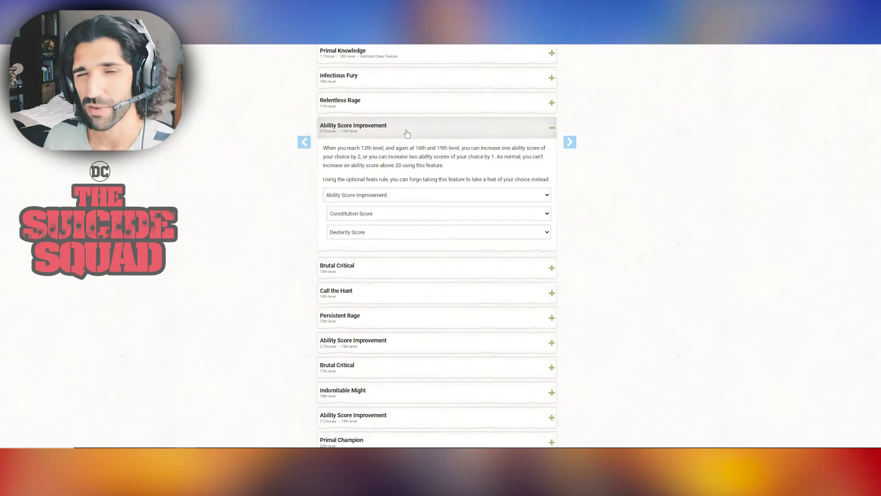
click(407, 133)
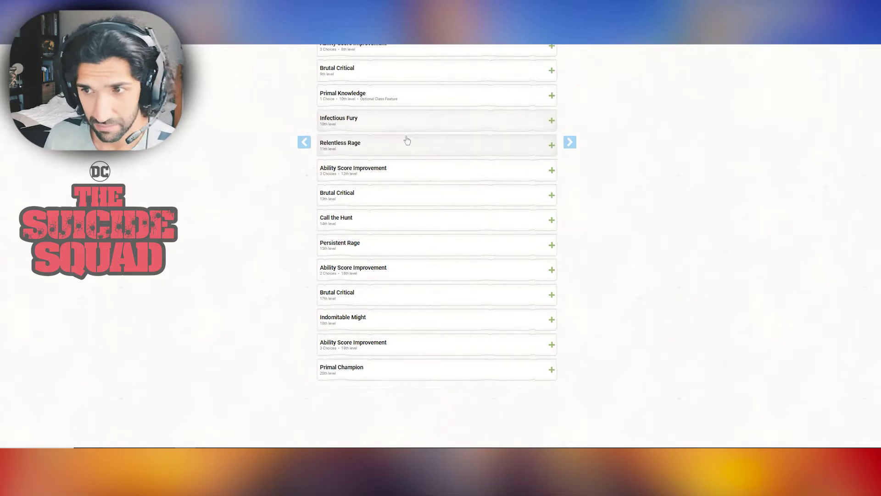
click(416, 205)
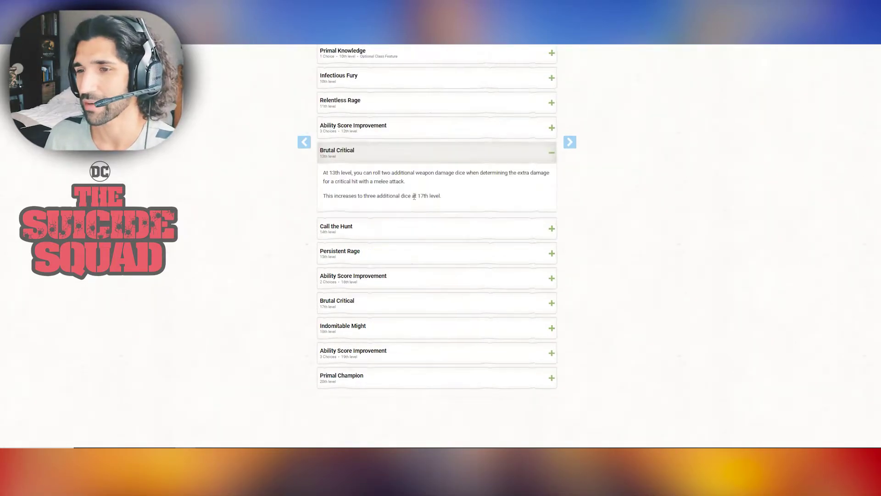
click(410, 159)
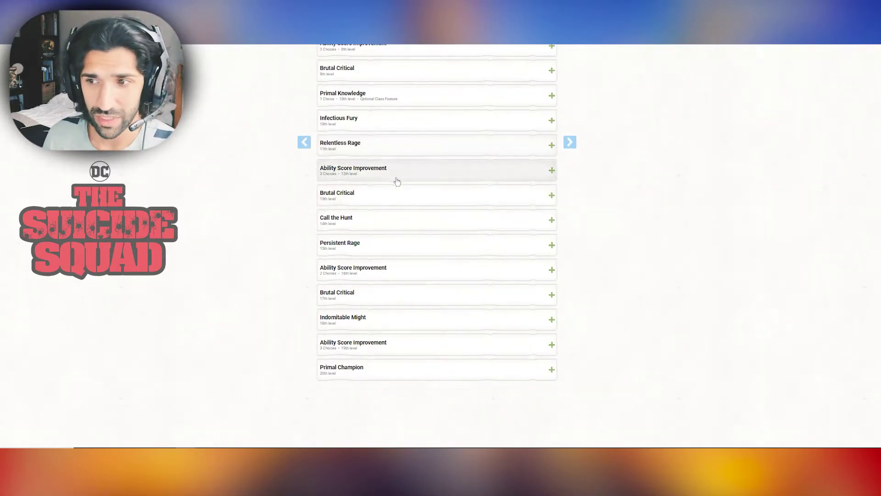
Step: Read the full 14th-level Call the Hunt description and the 15th-level Persistent Rage feature, collapsing each one after reading
click(387, 221)
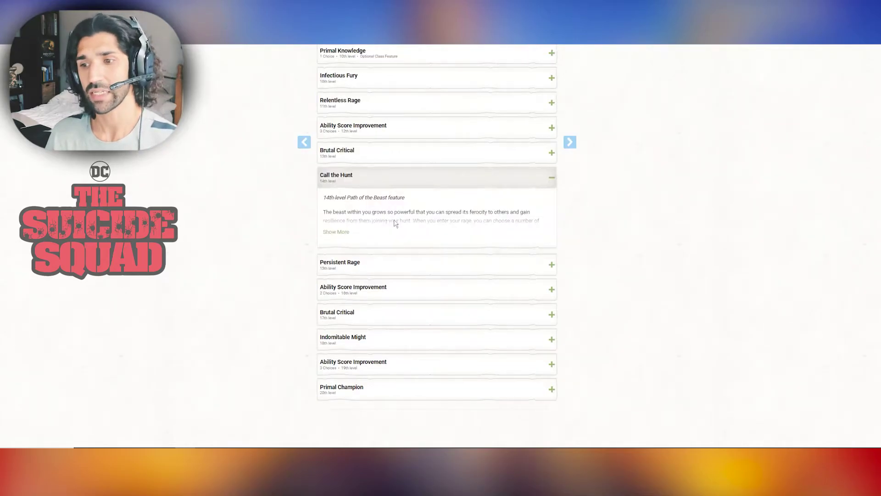
click(340, 232)
scroll(238, 220, down, 1)
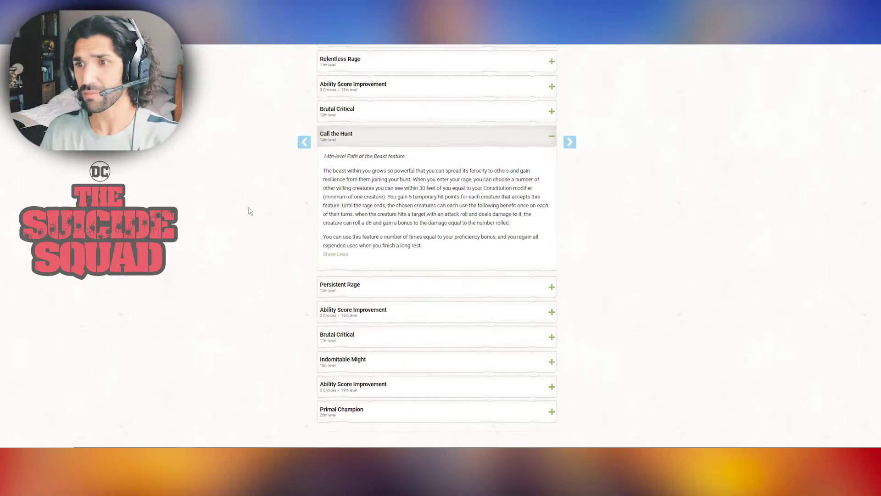
click(444, 136)
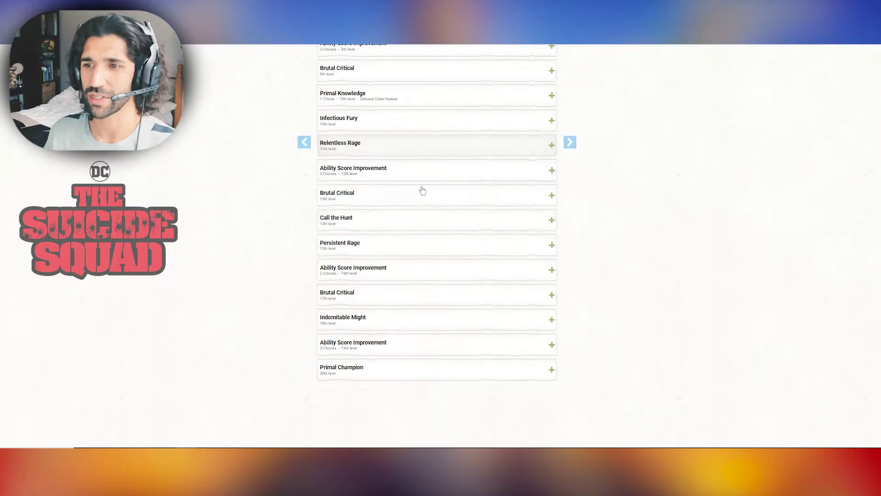
click(379, 246)
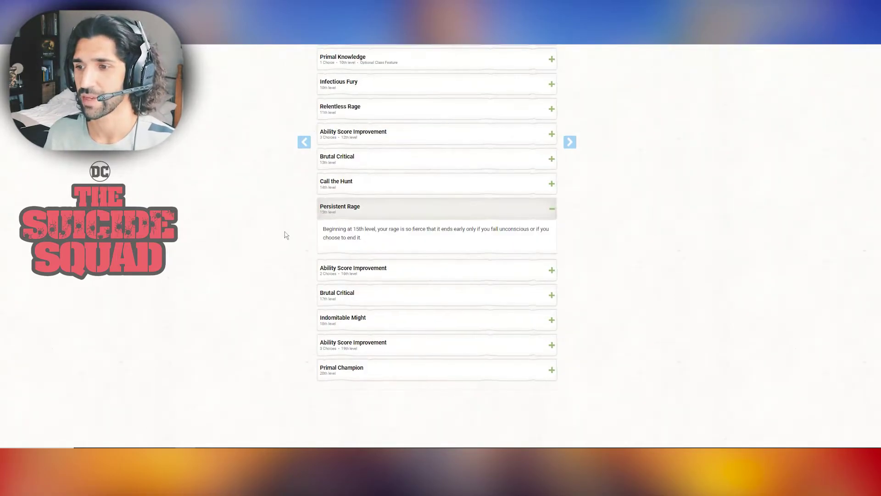
click(389, 214)
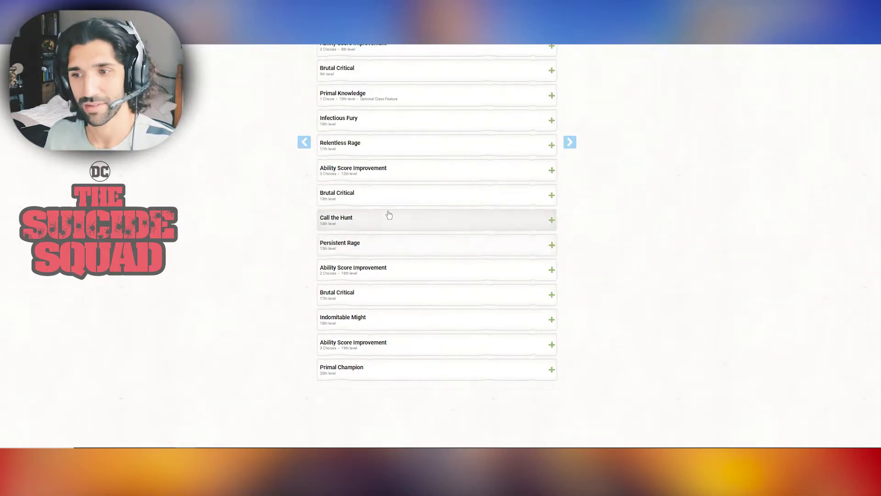
Step: Read the full Shark God Ancestry feat under the 16th-level Ability Score Improvement, check the 17th-level Brutal Critical, and collapse both
click(417, 269)
scroll(254, 208, down, 1)
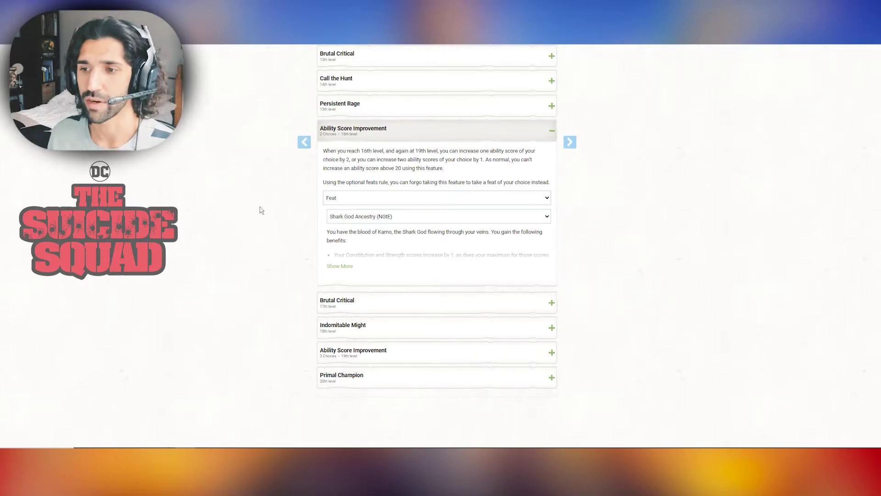
click(342, 267)
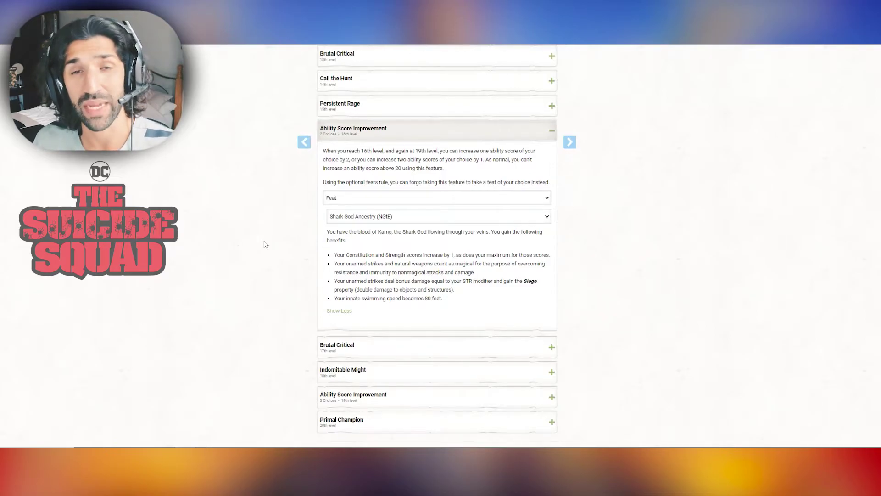
click(447, 128)
click(419, 297)
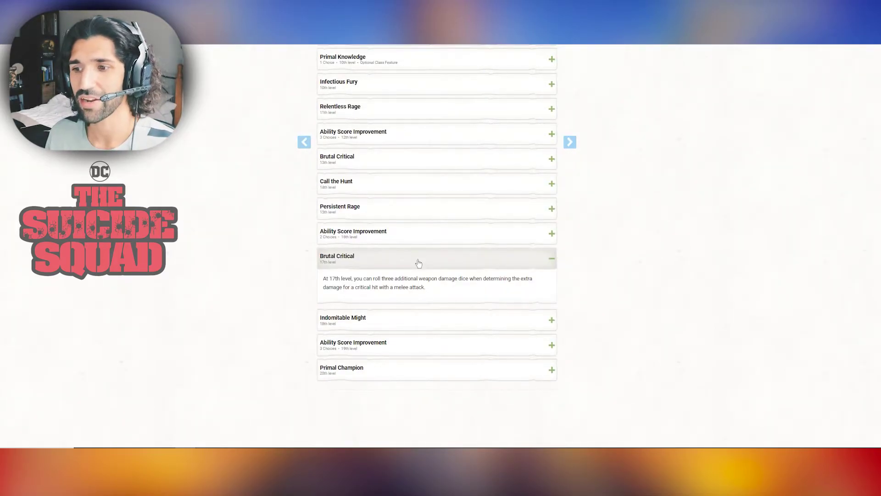
click(419, 263)
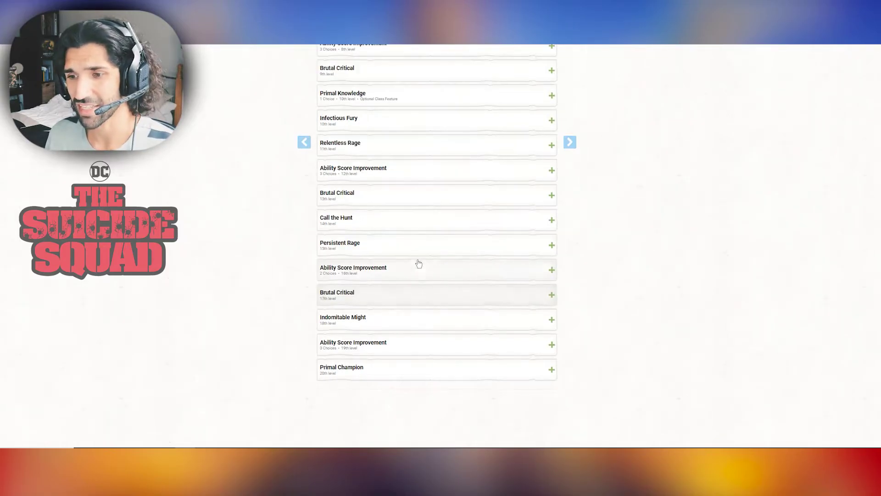
Step: Read the 18th-level Indomitable Might, 19th-level Ability Score Improvement and 20th-level Primal Champion entries, leaving all three collapsed
click(406, 316)
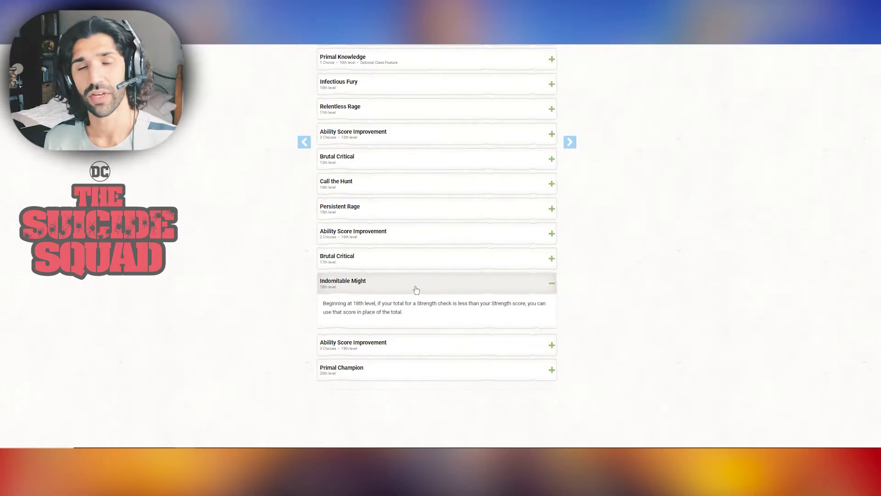
click(427, 344)
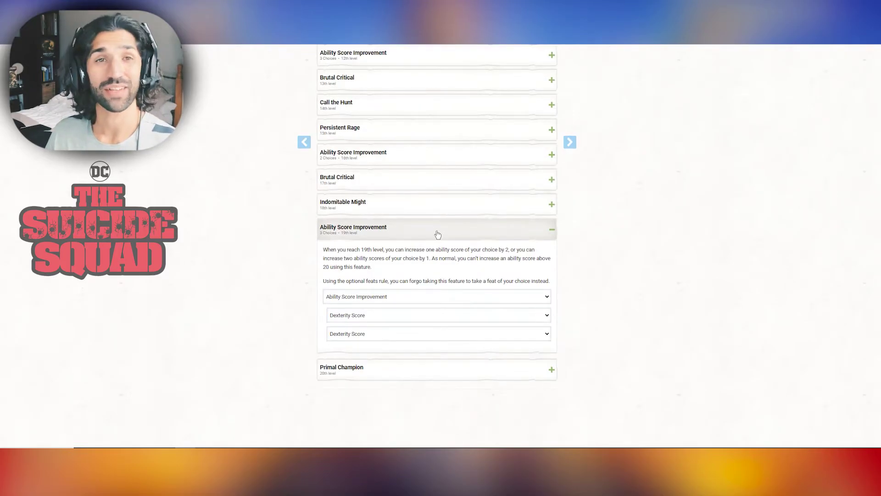
click(438, 234)
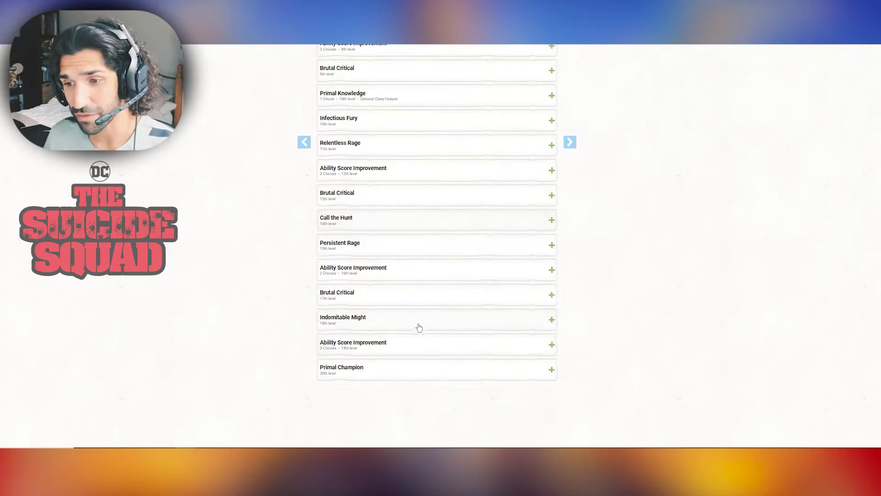
click(409, 371)
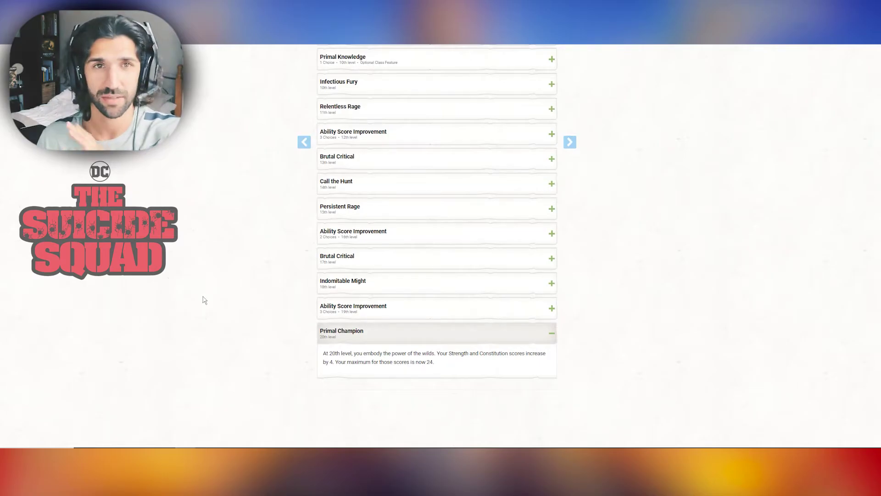
click(416, 334)
Step: Review the character's ability scores and their calculations, followed by the description section with its background details
scroll(407, 305, up, 15)
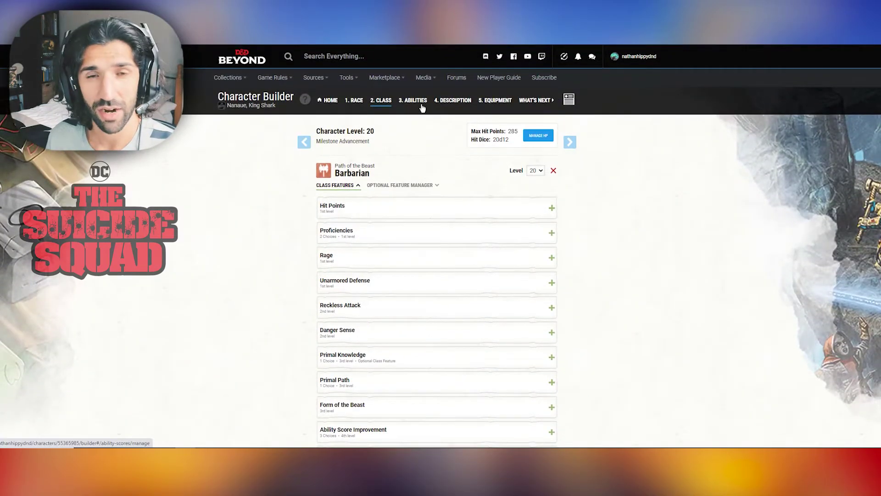
click(422, 108)
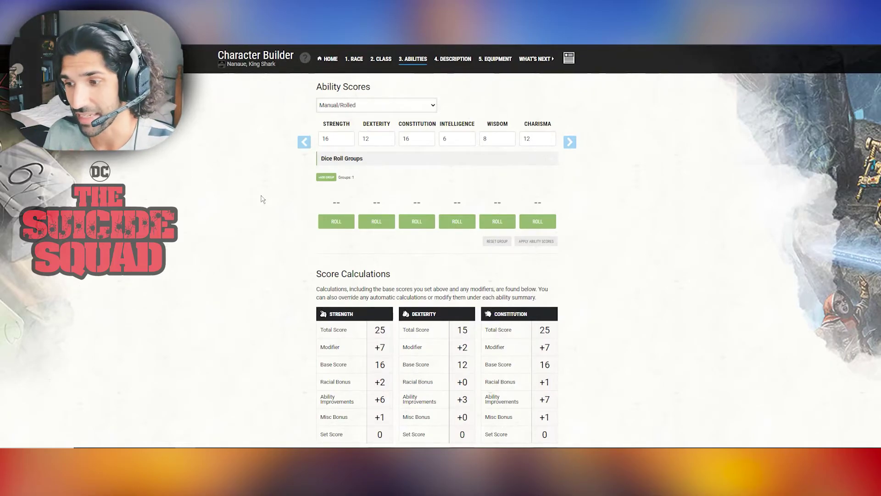
click(571, 143)
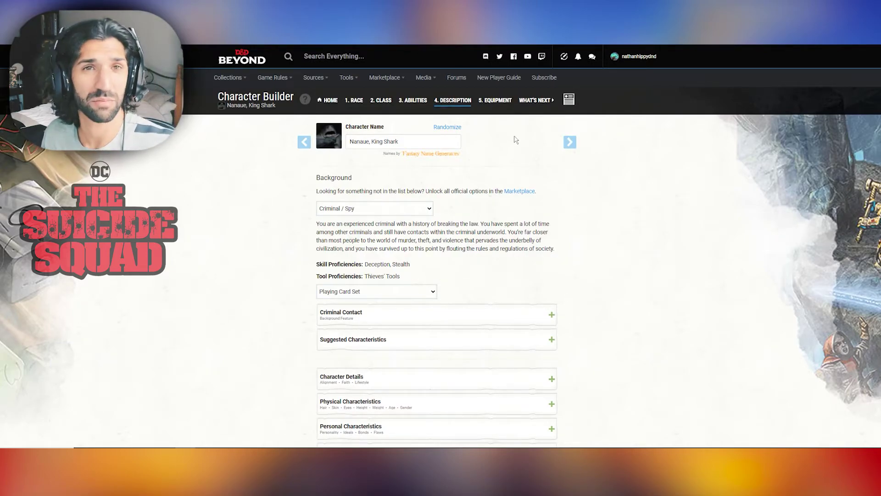
Step: Open the finished character sheet and review its attacks, actions and the spells listed by level
click(568, 101)
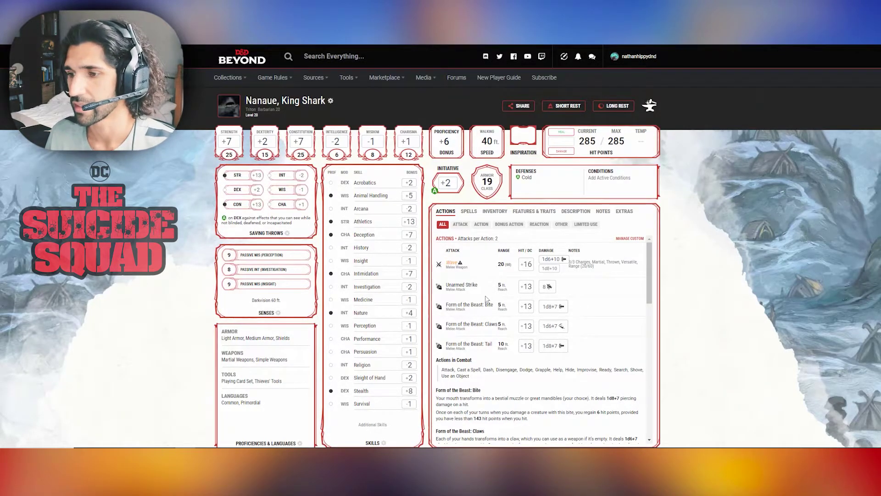
click(469, 211)
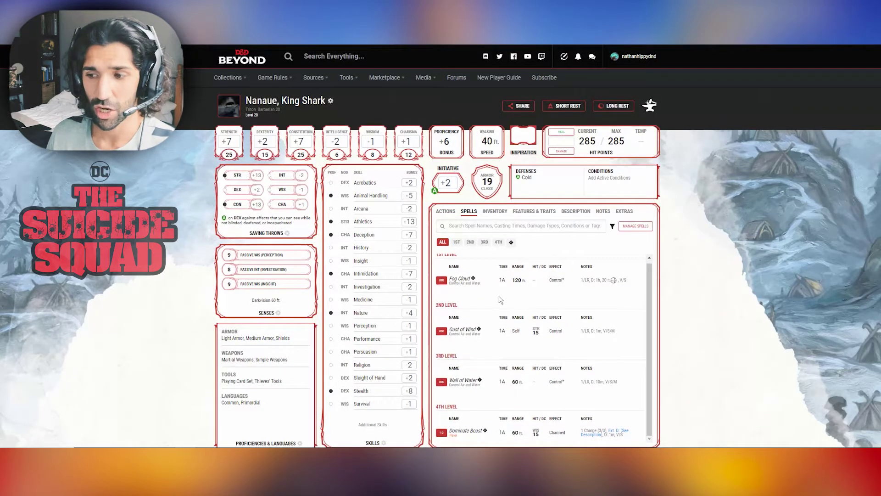
scroll(500, 284, up, 1)
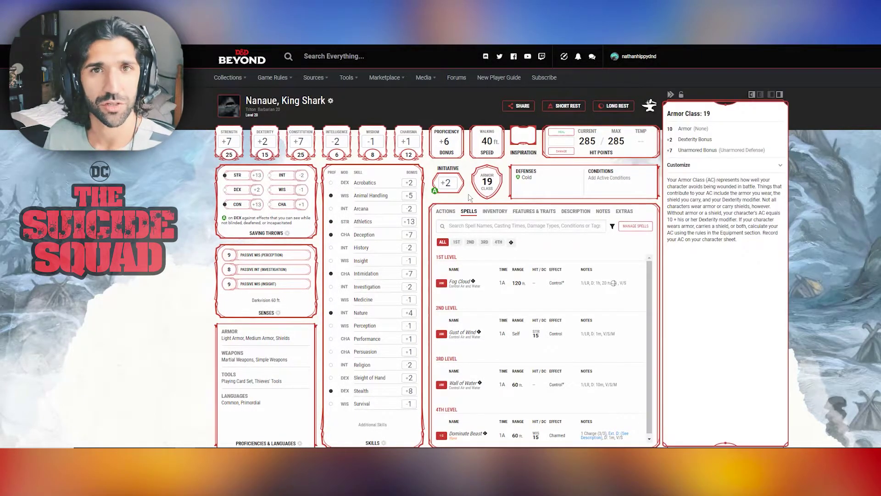
Step: Attune the character to the Spark of Lorenzini (NGtE) in the inventory
click(494, 212)
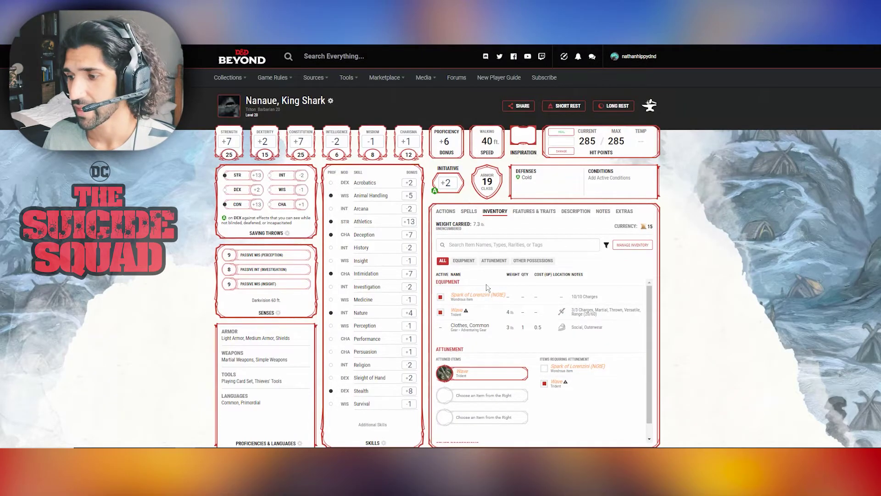
click(543, 369)
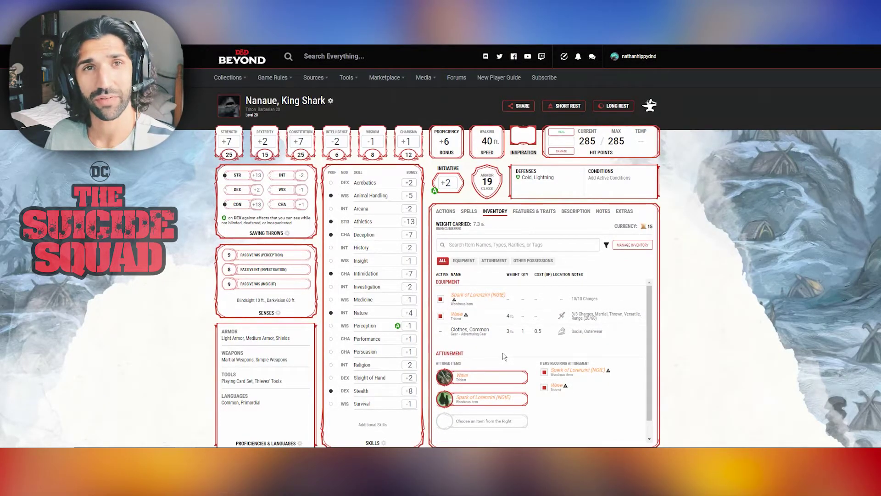
Step: Look through the full list of features and traits down to the Shark God Ancestry feat
click(548, 215)
scroll(572, 332, down, 3)
scroll(572, 332, down, 10)
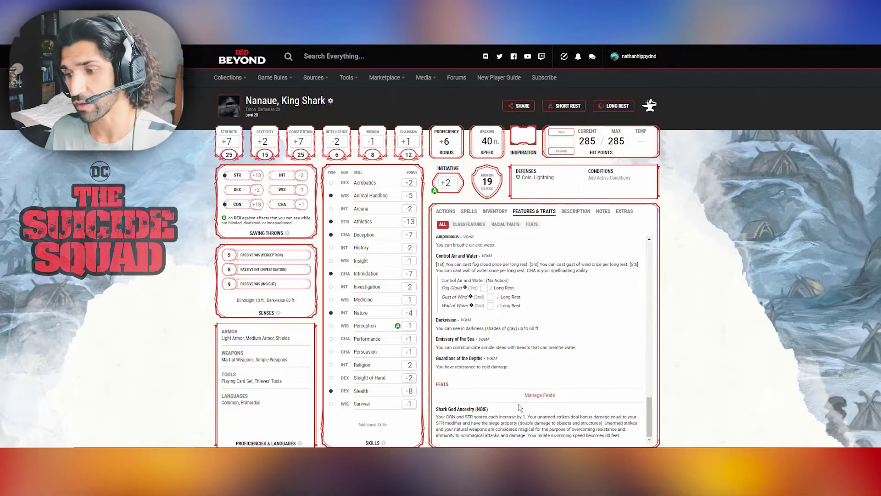
scroll(523, 408, up, 10)
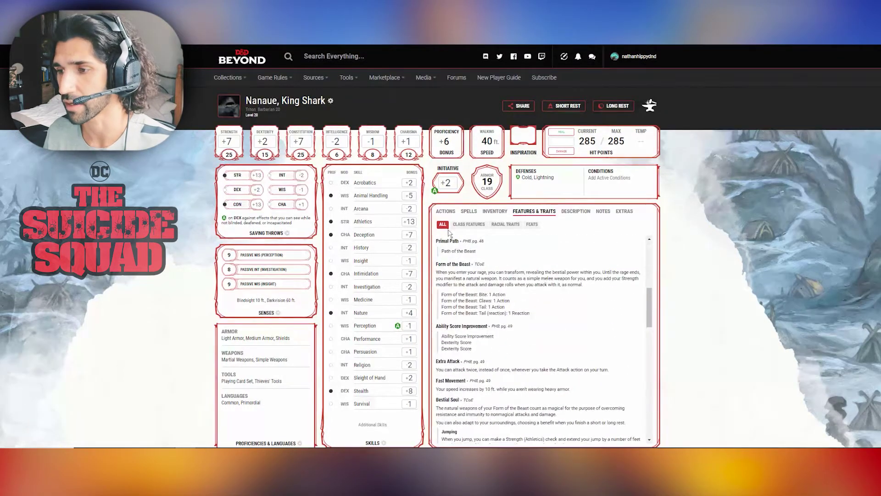
Step: Read the full item description of the Wave trident in the inventory, and close its details
click(495, 211)
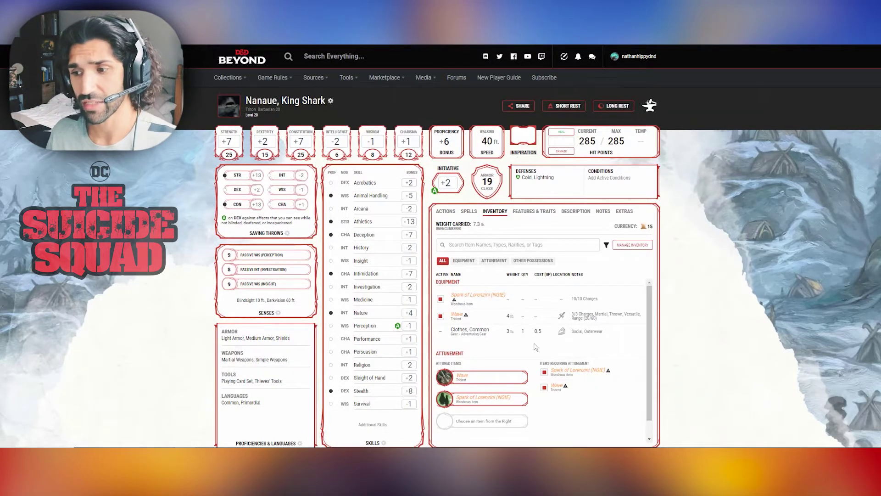
click(487, 318)
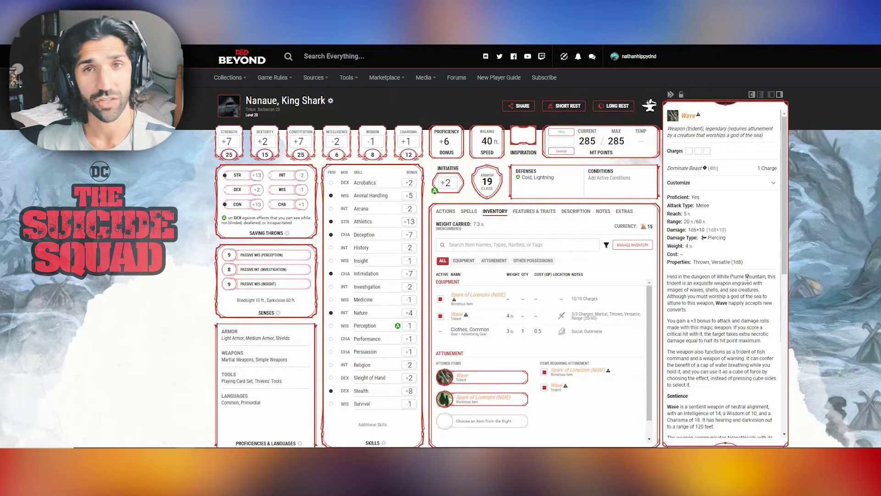
scroll(744, 299, down, 2)
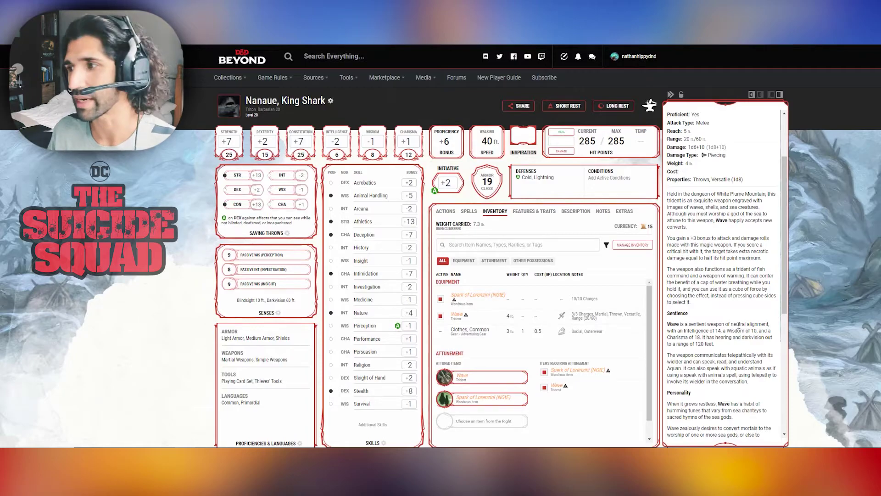
scroll(740, 324, down, 5)
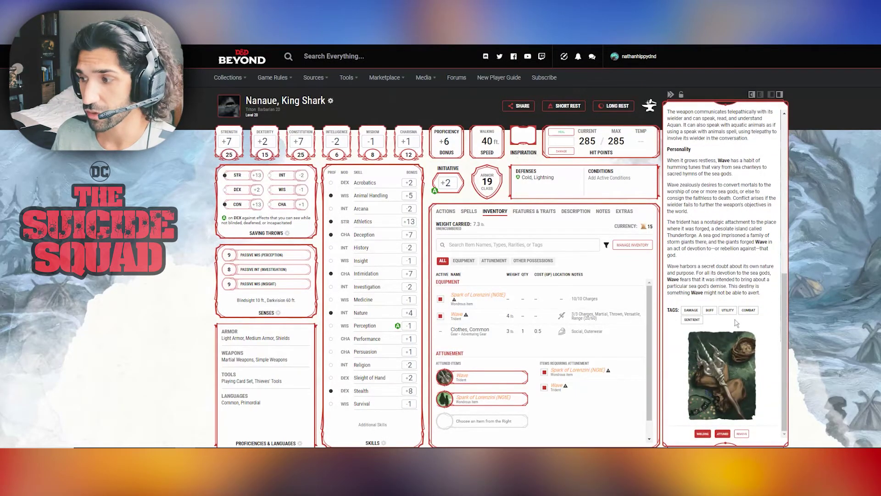
scroll(736, 323, up, 5)
click(607, 233)
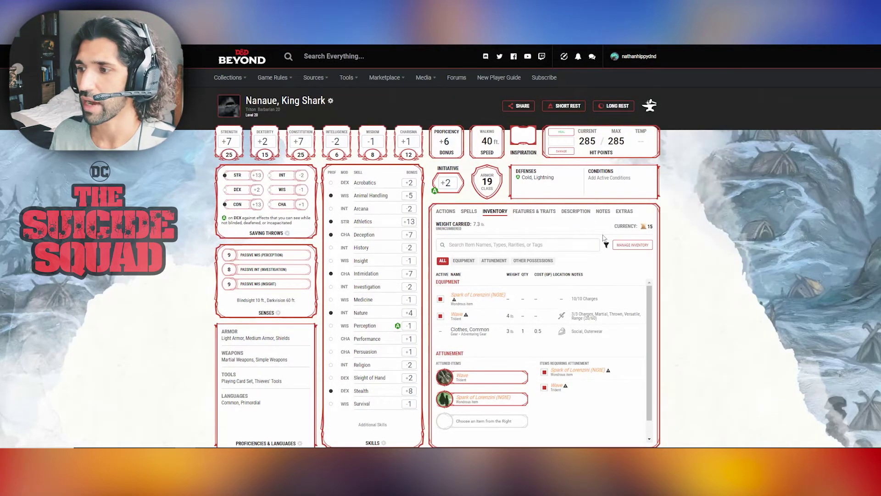
Step: Find Dekella, Bident of Thassa by filtering the addable items for "deke", add it to the inventory and equip it
click(637, 245)
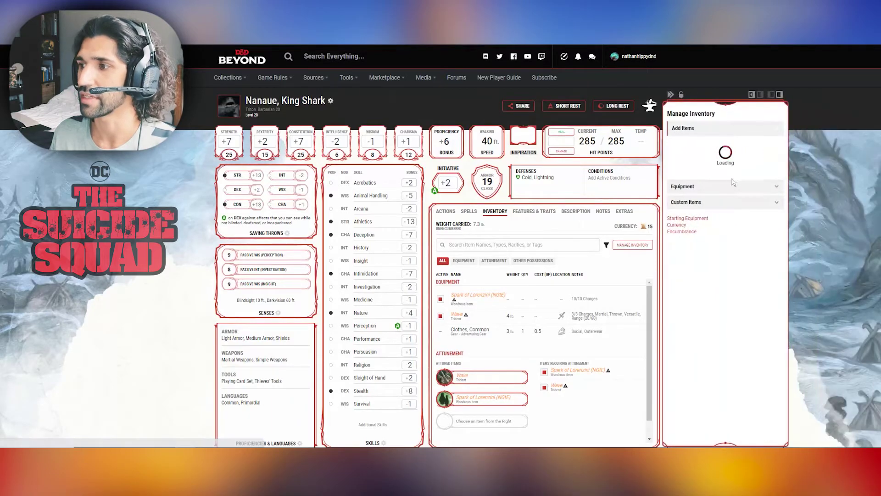
click(710, 154)
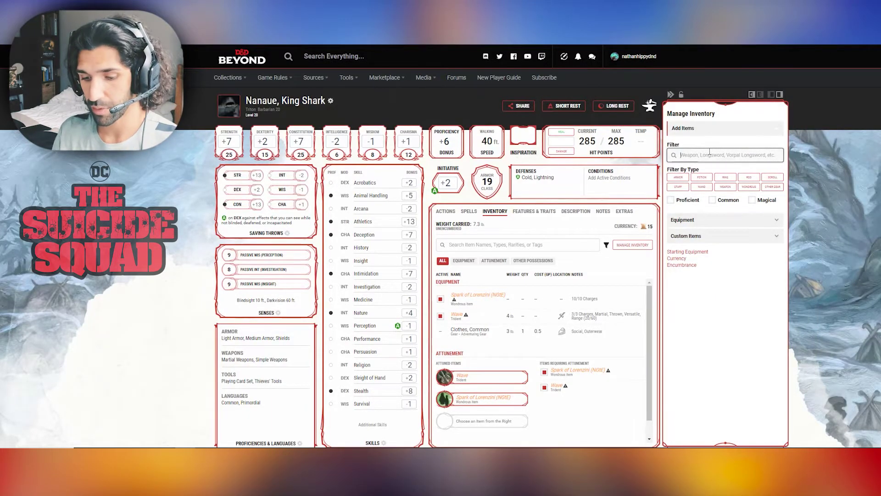
text(deke)
click(769, 212)
click(440, 297)
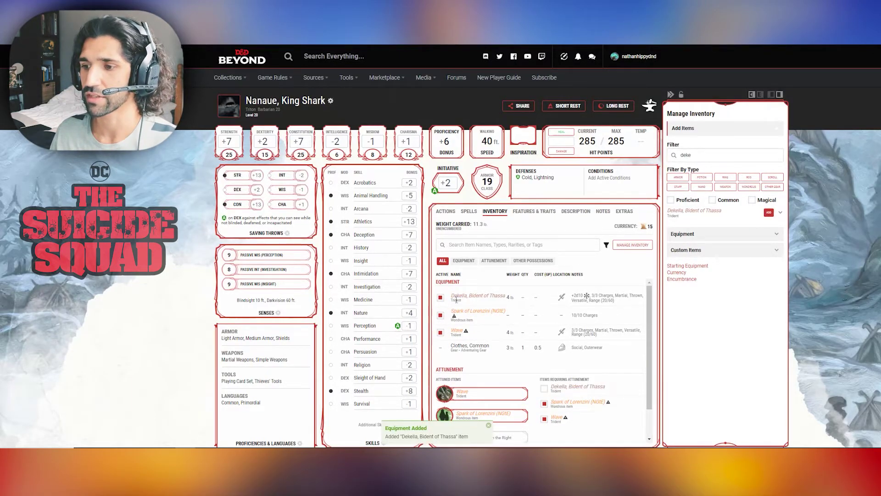
Step: Read the full description of Dekella, Bident of Thassa, including its Bident of the Deep, Command the Deep and Aquatic Metamorphosis properties
click(478, 295)
scroll(727, 333, down, 3)
scroll(727, 334, down, 3)
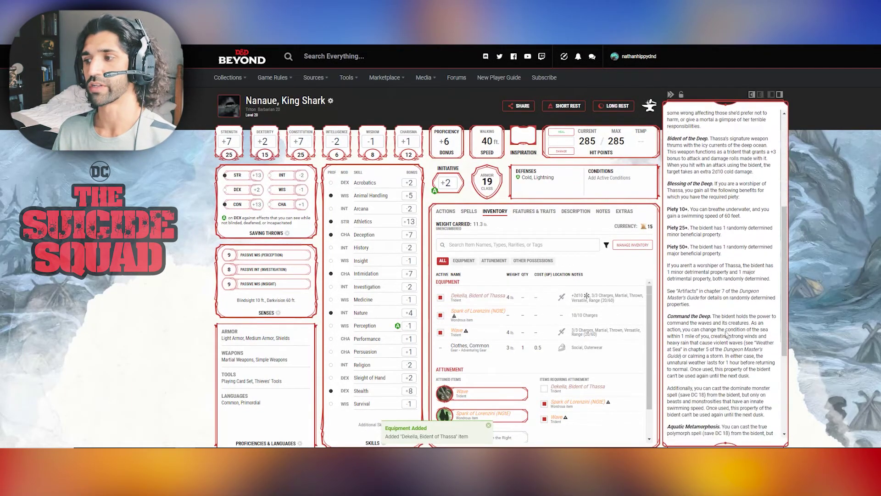
scroll(727, 334, down, 5)
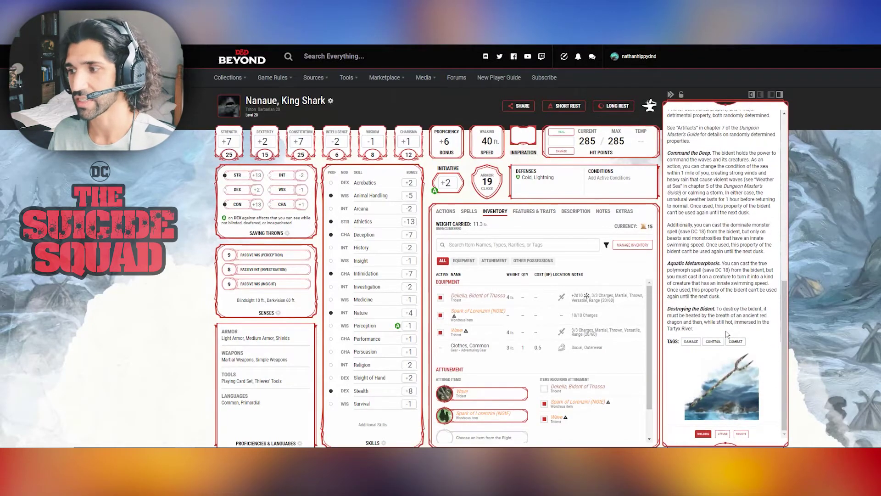
scroll(727, 334, up, 1)
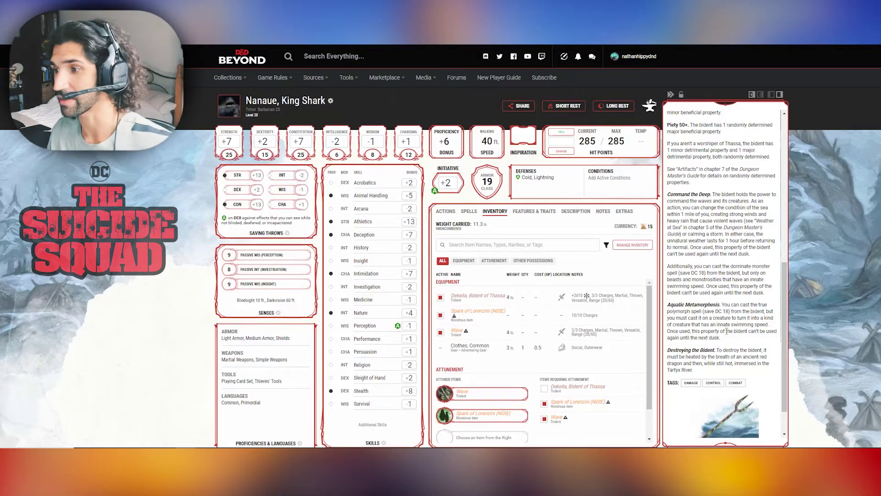
scroll(727, 331, up, 2)
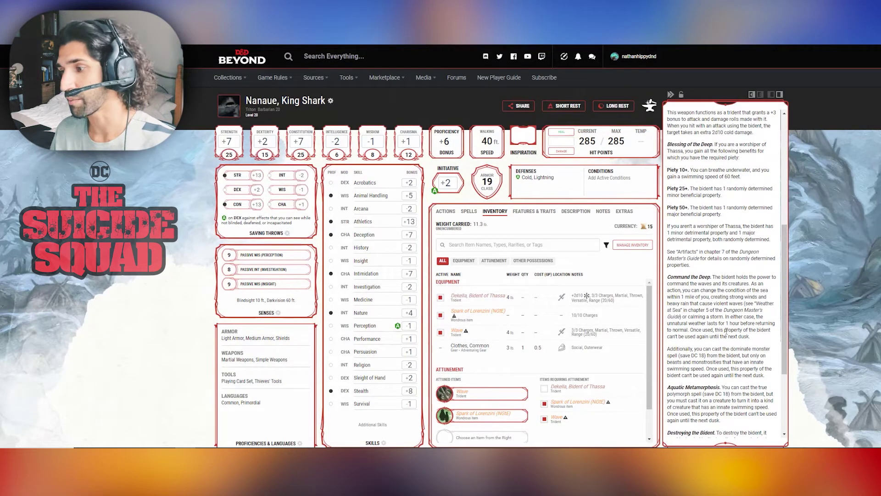
scroll(727, 332, up, 3)
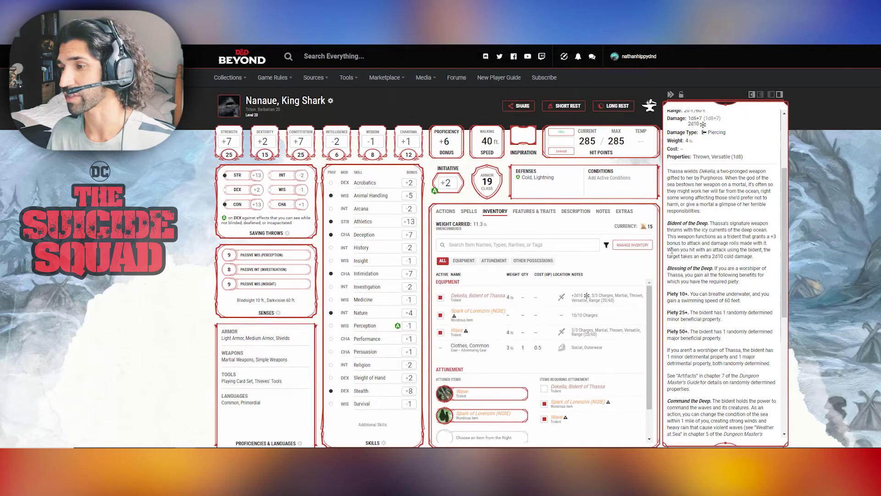
Step: Close the bident's details and attune the character to Dekella, Bident of Thassa
click(625, 275)
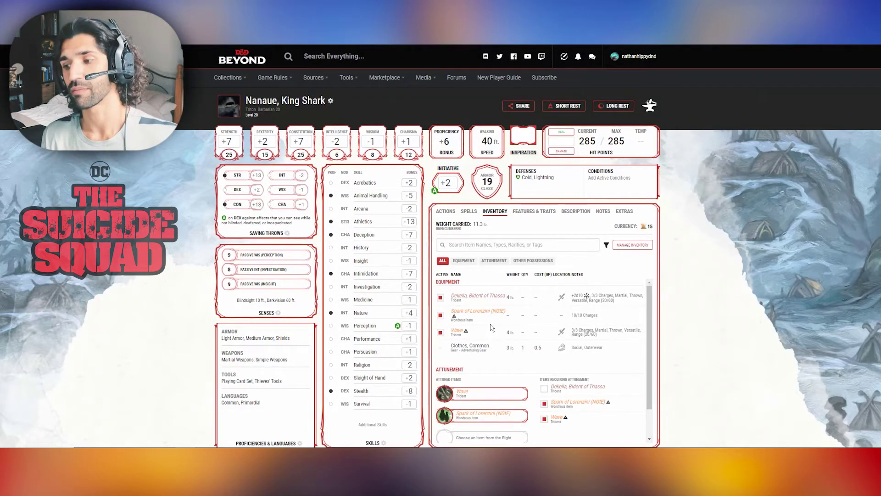
click(544, 389)
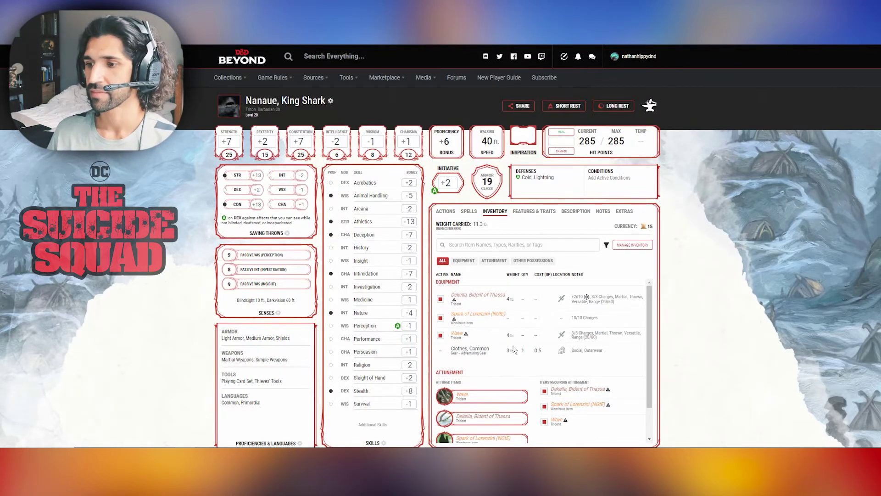
Step: Open the Spark of Lorenzini (NGtE) details and read its Eldritch Enchantment benefits and Flash Lightning property
click(488, 322)
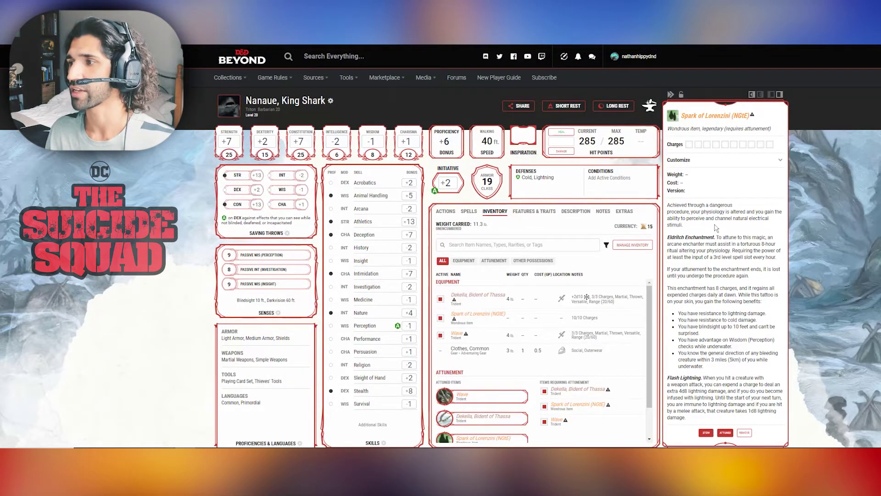
scroll(741, 128, down, 1)
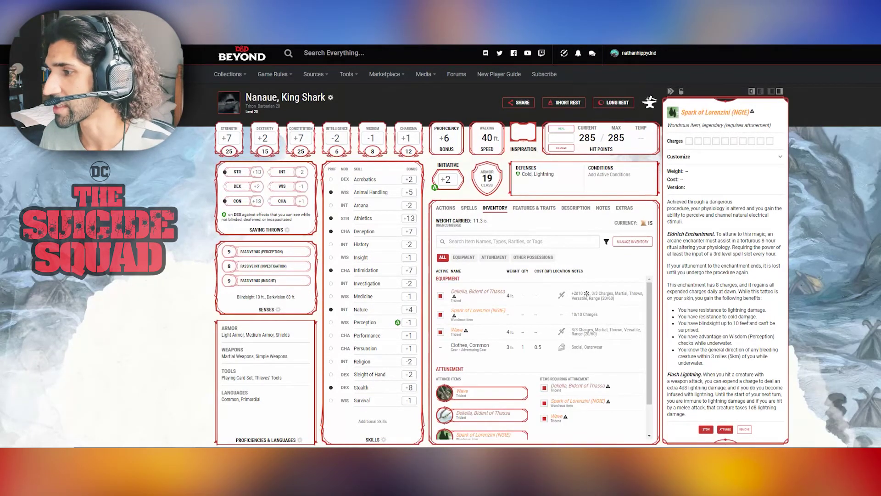
scroll(756, 307, up, 1)
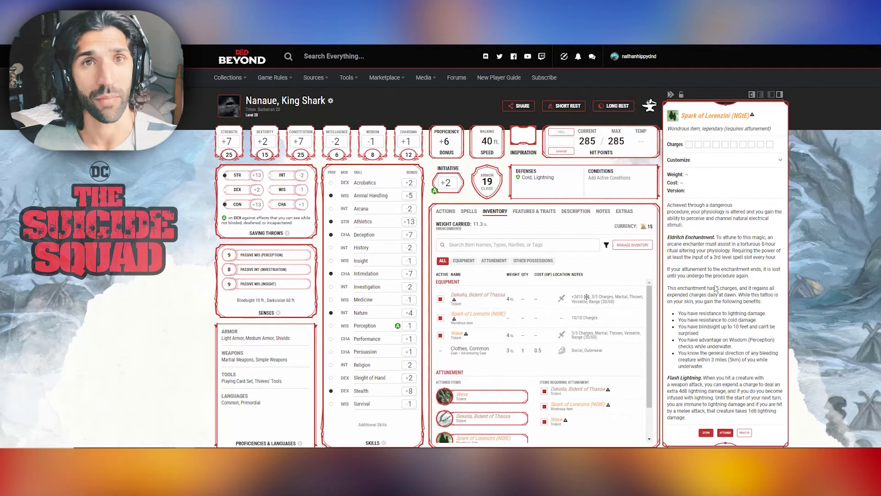